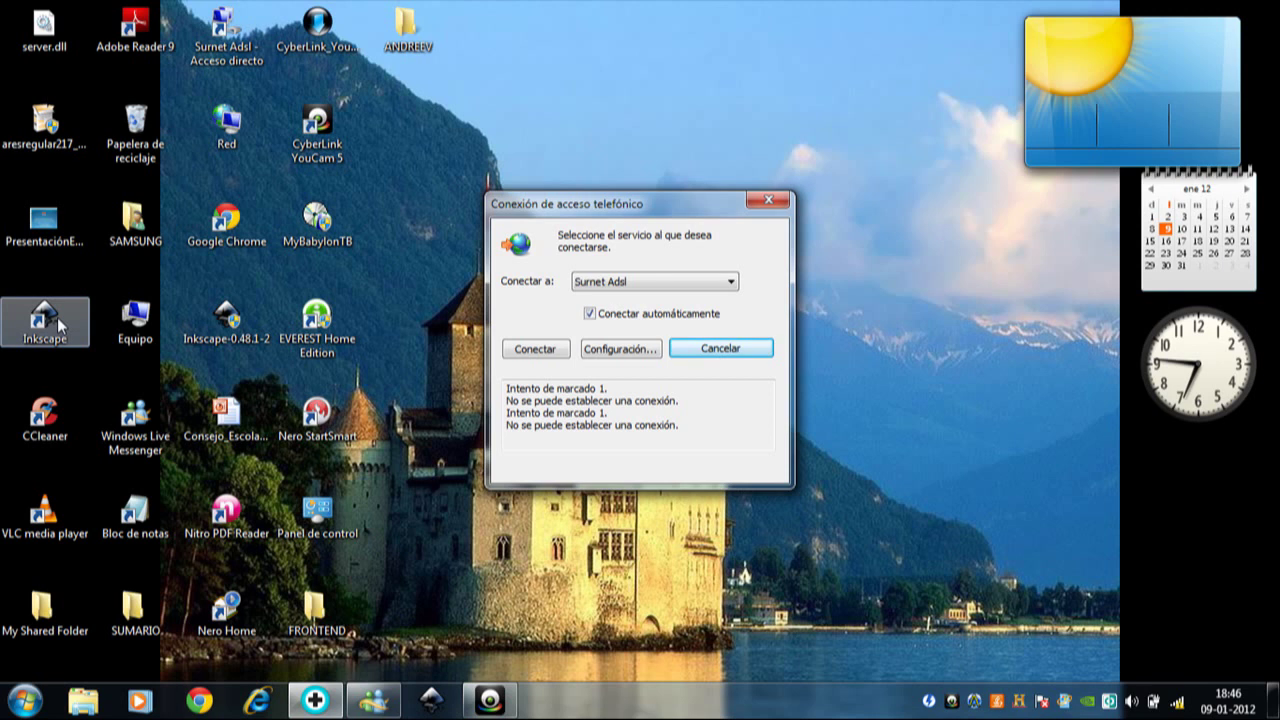
Step: Launch Inkscape from its desktop icon
{"action": "double_click", "coordinate": [57, 317]}
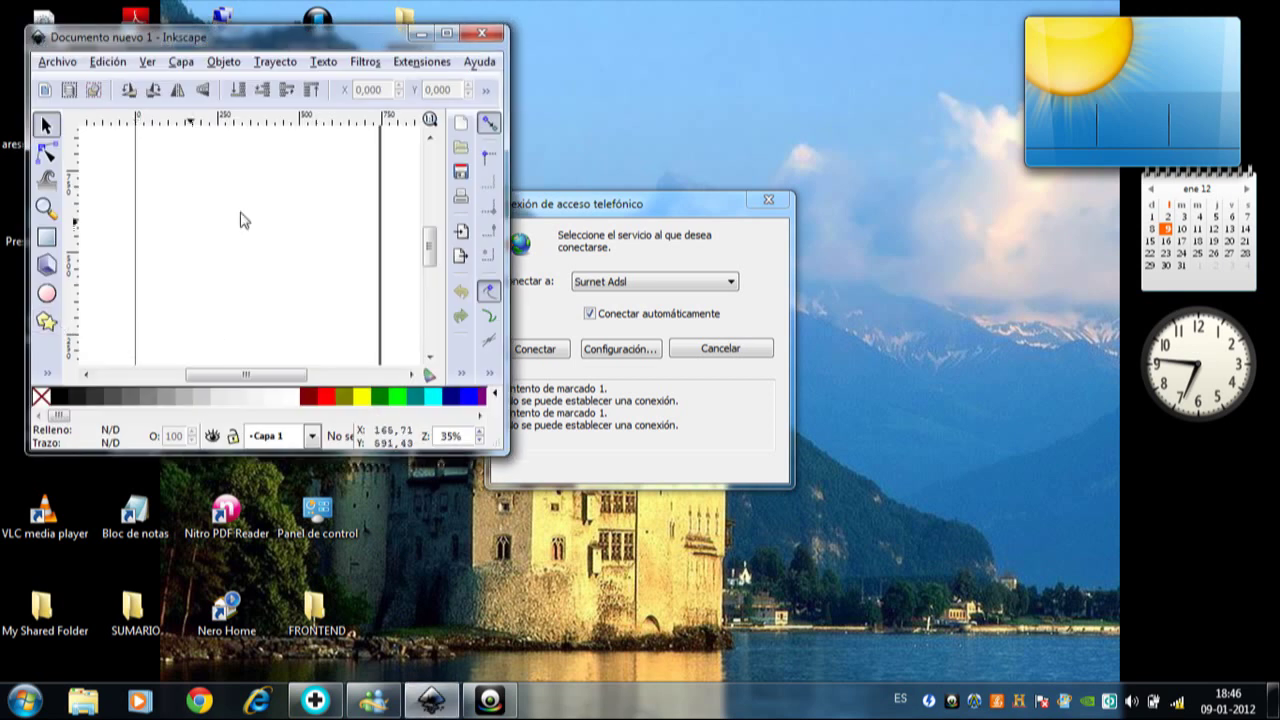
Step: Maximize the Inkscape window and select the Calligraphy tool
{"action": "left_click", "coordinate": [446, 33]}
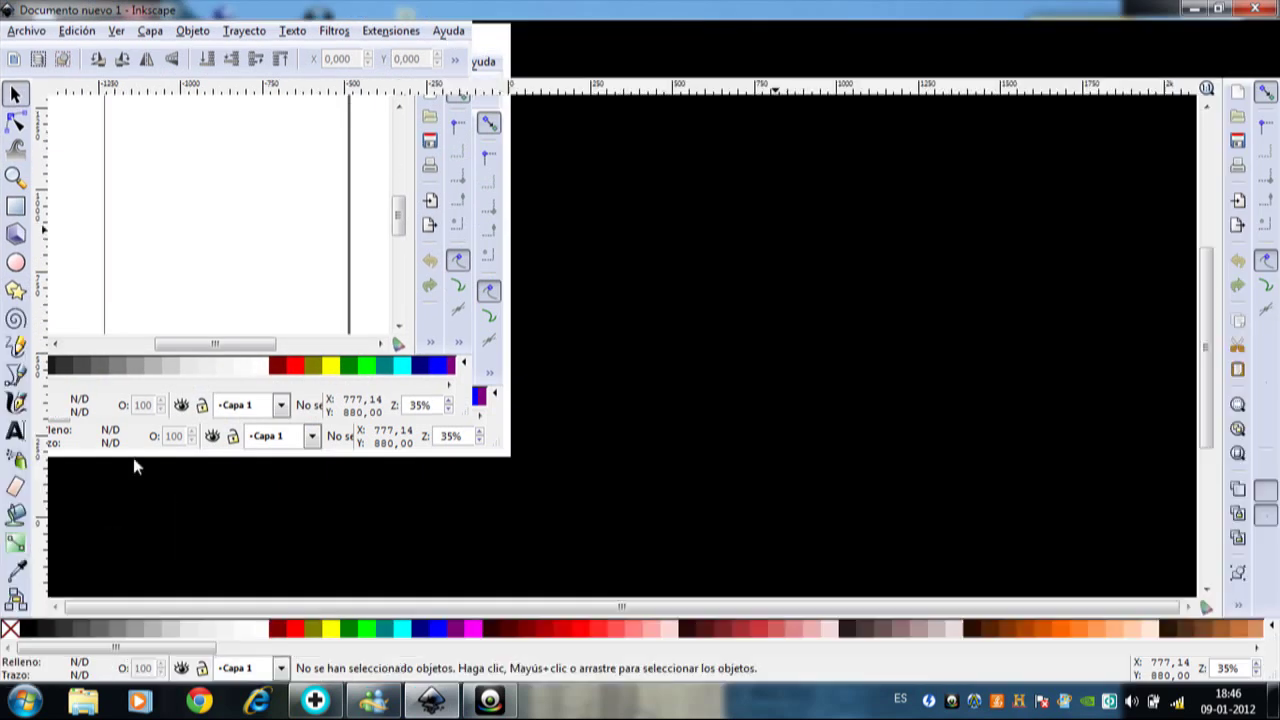
{"action": "left_click", "coordinate": [17, 405]}
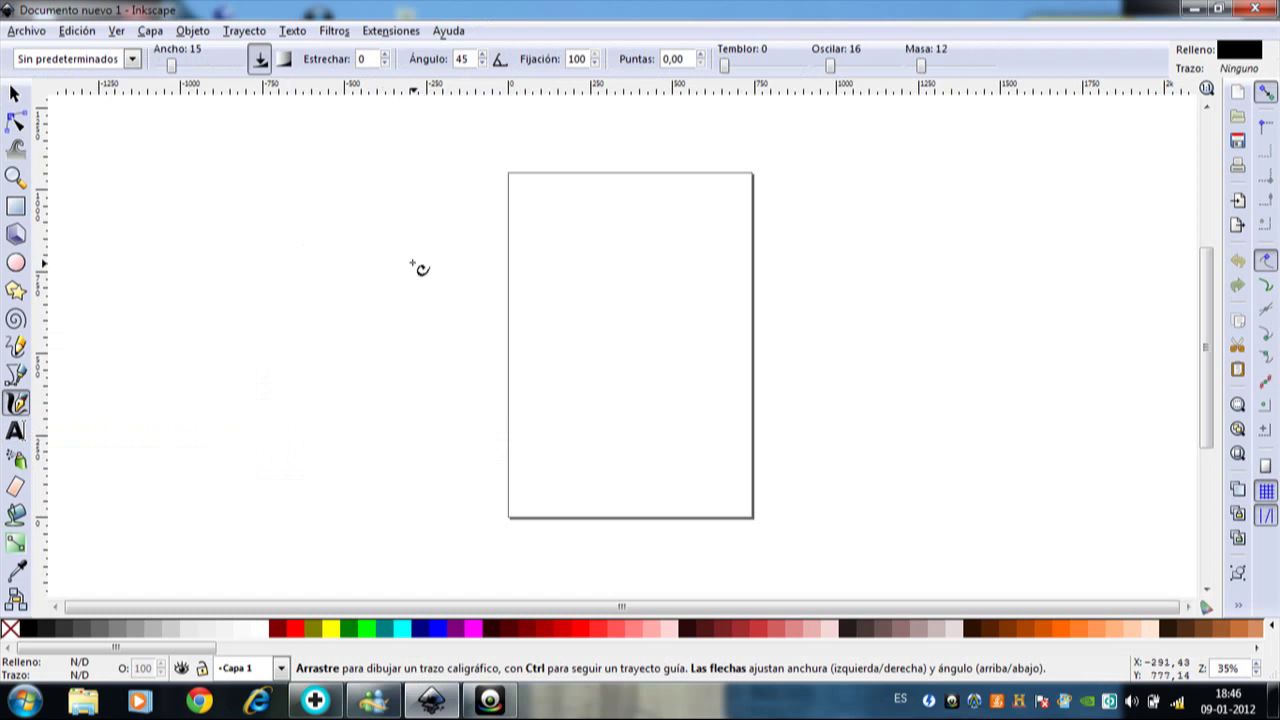
Step: Draw six overlapping calligraphic strokes forming a graffiti tag across the page's left edge
{"action": "left_click_drag", "start_coordinate": [411, 262], "coordinate": [406, 316]}
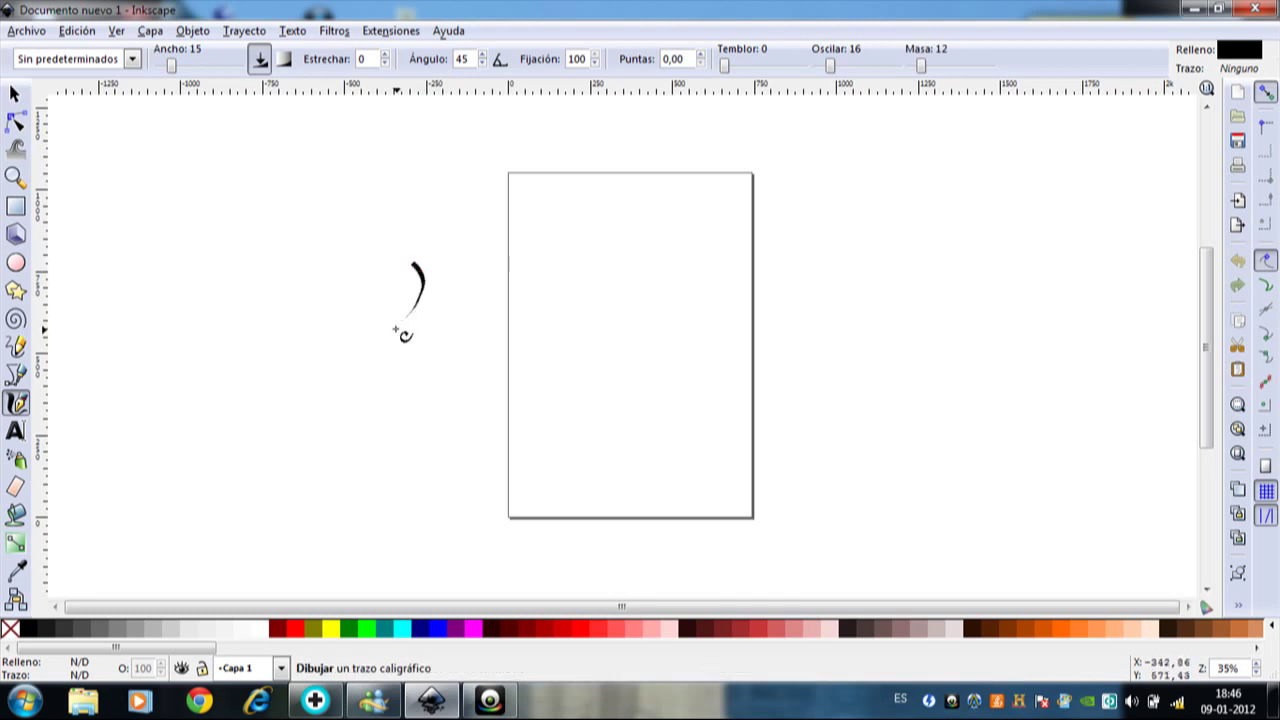
{"action": "mouse_move", "coordinate": [423, 289]}
{"action": "left_mouse_down"}
{"action": "mouse_move", "coordinate": [437, 248]}
{"action": "mouse_move", "coordinate": [443, 311]}
{"action": "mouse_move", "coordinate": [423, 290]}
{"action": "mouse_move", "coordinate": [445, 311]}
{"action": "left_mouse_up"}
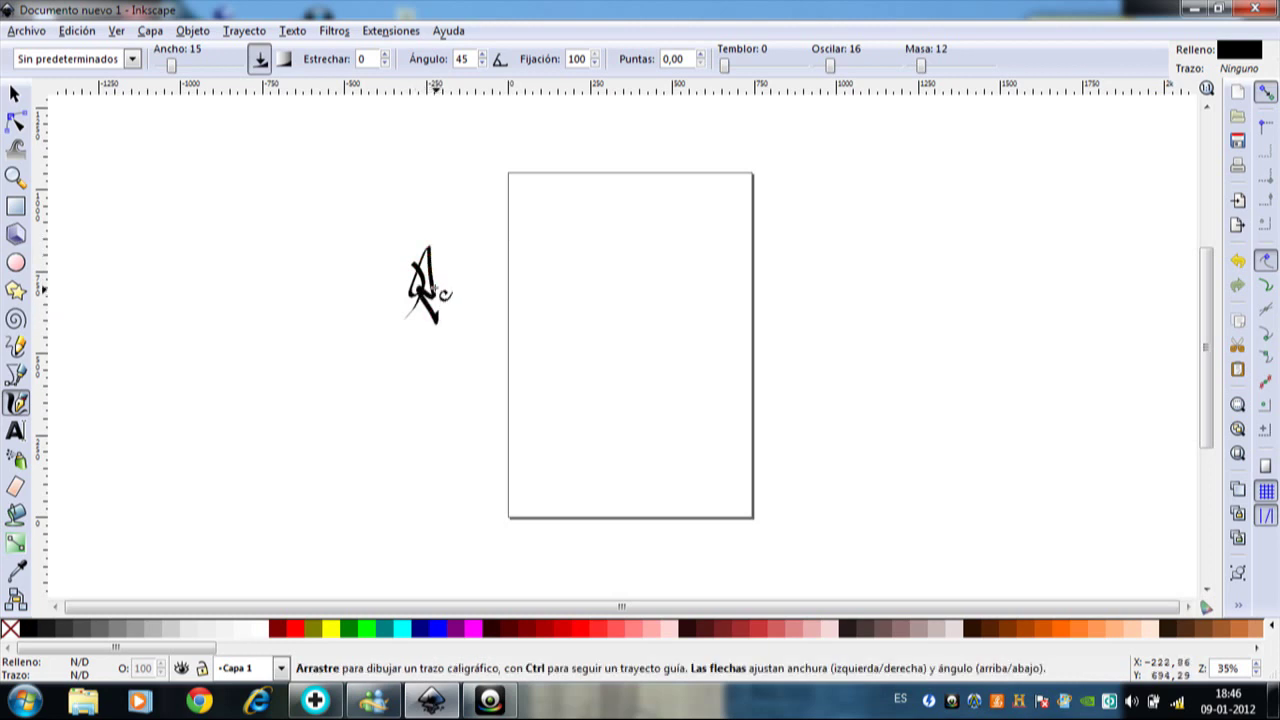
{"action": "mouse_move", "coordinate": [438, 276]}
{"action": "left_mouse_down"}
{"action": "mouse_move", "coordinate": [469, 317]}
{"action": "mouse_move", "coordinate": [440, 270]}
{"action": "mouse_move", "coordinate": [451, 337]}
{"action": "mouse_move", "coordinate": [458, 298]}
{"action": "mouse_move", "coordinate": [474, 320]}
{"action": "mouse_move", "coordinate": [463, 318]}
{"action": "left_mouse_up"}
{"action": "mouse_move", "coordinate": [497, 238]}
{"action": "left_mouse_down"}
{"action": "mouse_move", "coordinate": [466, 357]}
{"action": "mouse_move", "coordinate": [462, 342]}
{"action": "left_mouse_up"}
{"action": "mouse_move", "coordinate": [464, 273]}
{"action": "left_mouse_down"}
{"action": "mouse_move", "coordinate": [546, 363]}
{"action": "mouse_move", "coordinate": [530, 305]}
{"action": "mouse_move", "coordinate": [476, 342]}
{"action": "left_mouse_up"}
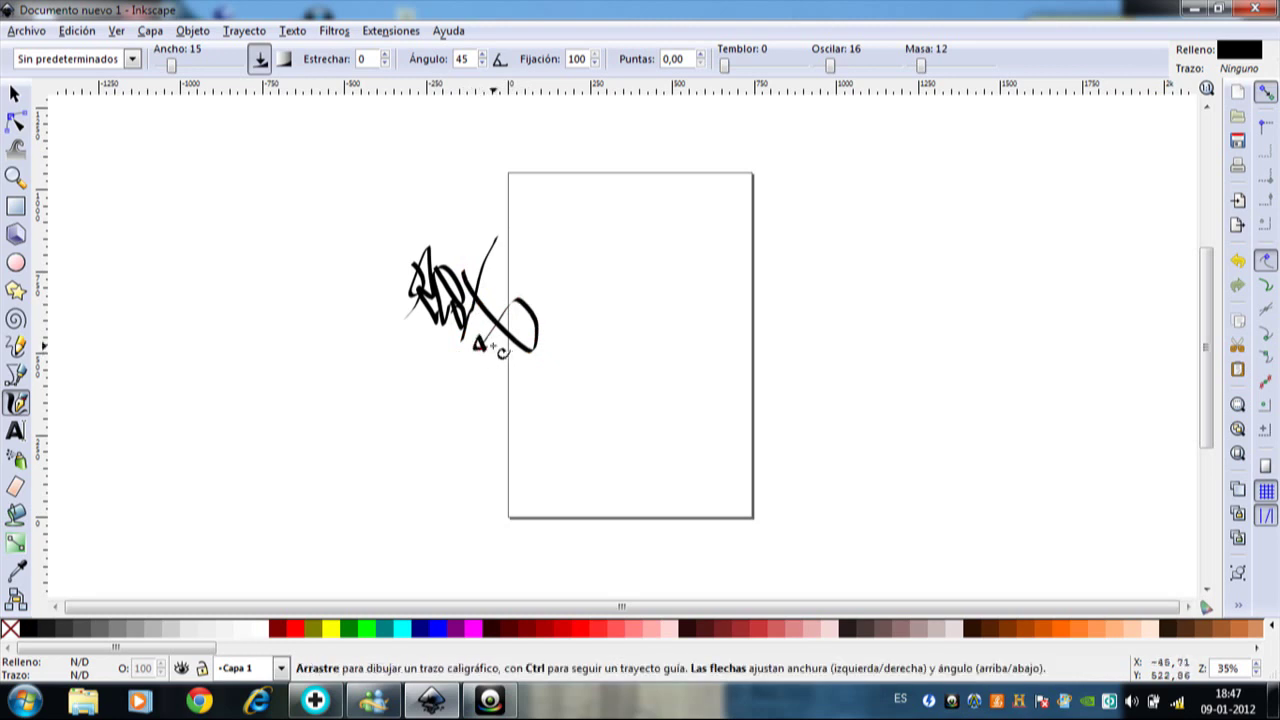
{"action": "mouse_move", "coordinate": [480, 341]}
{"action": "left_mouse_down"}
{"action": "mouse_move", "coordinate": [508, 274]}
{"action": "mouse_move", "coordinate": [543, 337]}
{"action": "mouse_move", "coordinate": [523, 310]}
{"action": "mouse_move", "coordinate": [530, 248]}
{"action": "mouse_move", "coordinate": [537, 288]}
{"action": "mouse_move", "coordinate": [556, 304]}
{"action": "mouse_move", "coordinate": [549, 294]}
{"action": "mouse_move", "coordinate": [544, 306]}
{"action": "mouse_move", "coordinate": [569, 289]}
{"action": "mouse_move", "coordinate": [543, 263]}
{"action": "mouse_move", "coordinate": [592, 295]}
{"action": "left_mouse_up"}
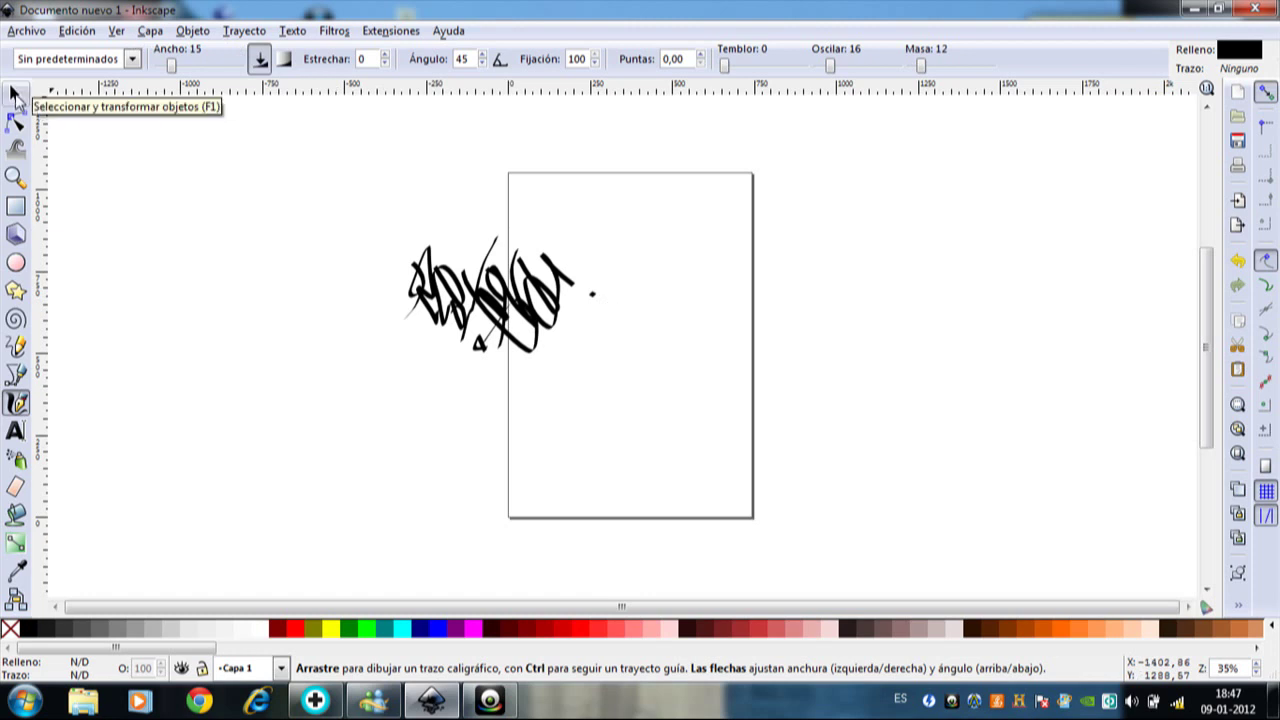
Step: With the Selector tool, rubber-band select all 13 strokes of the tag
{"action": "left_click", "coordinate": [17, 97]}
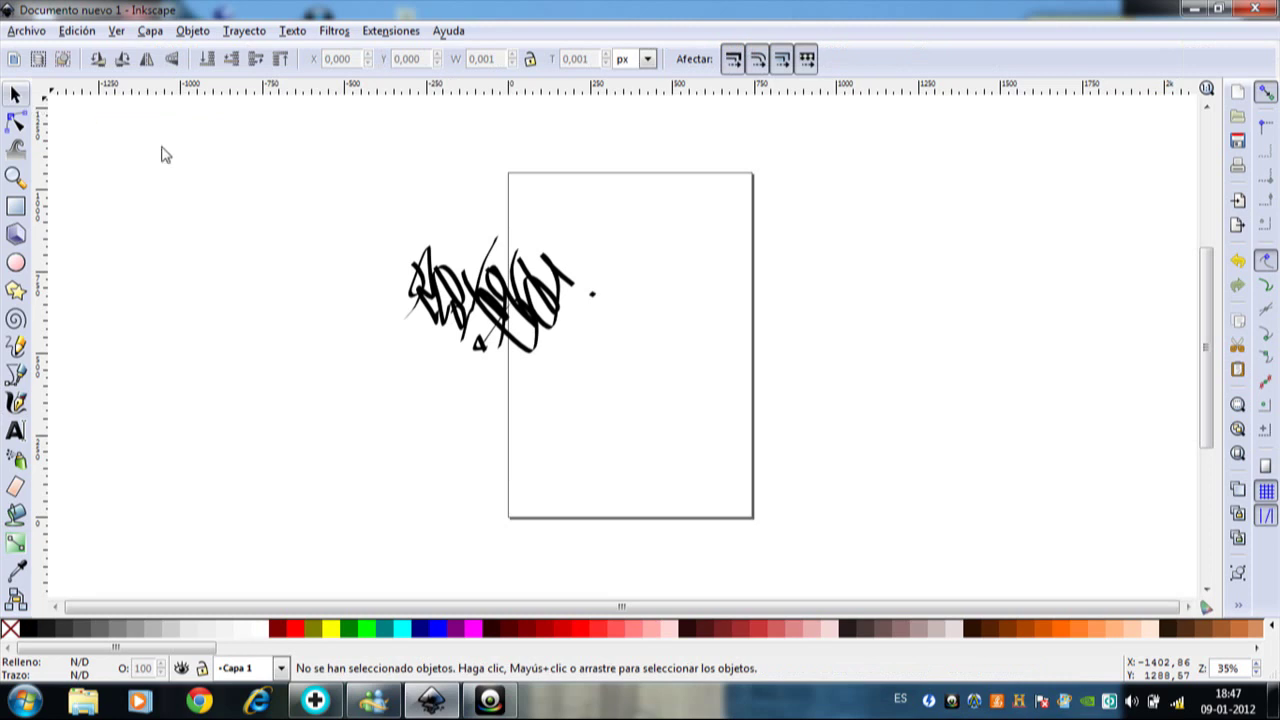
{"action": "key", "text": "ctrl+shift+p"}
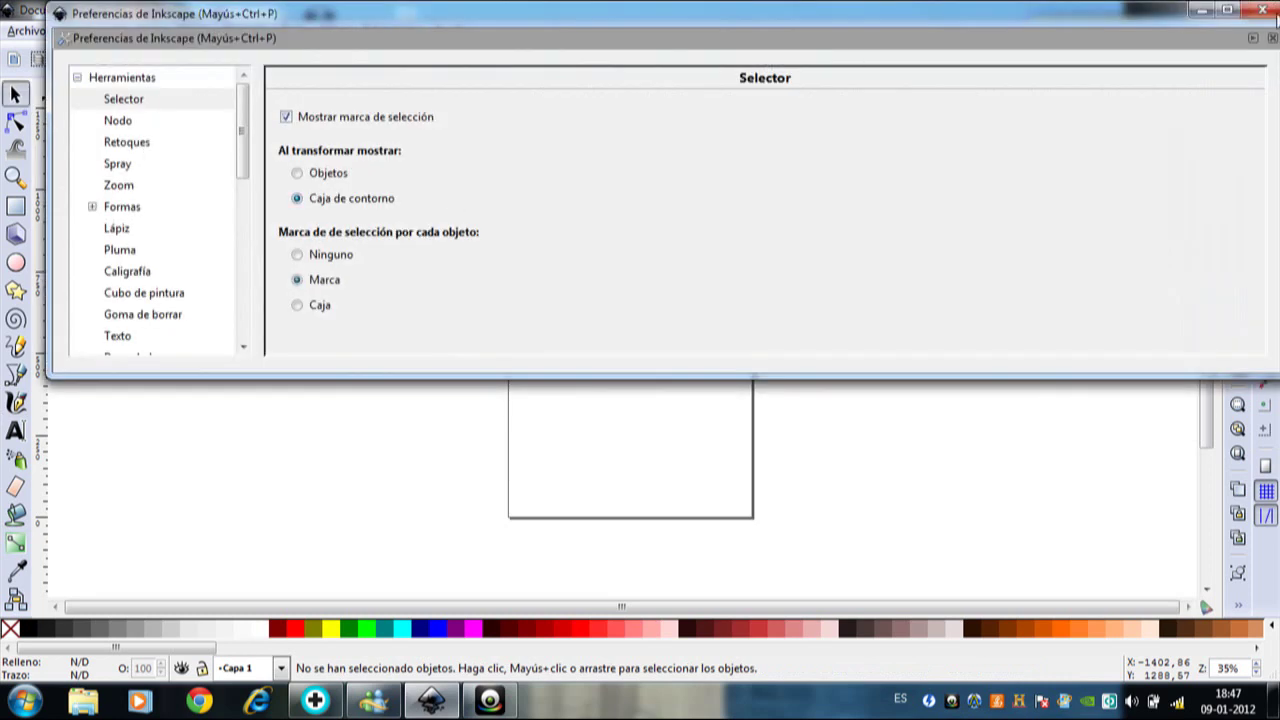
{"action": "left_click", "coordinate": [1262, 10]}
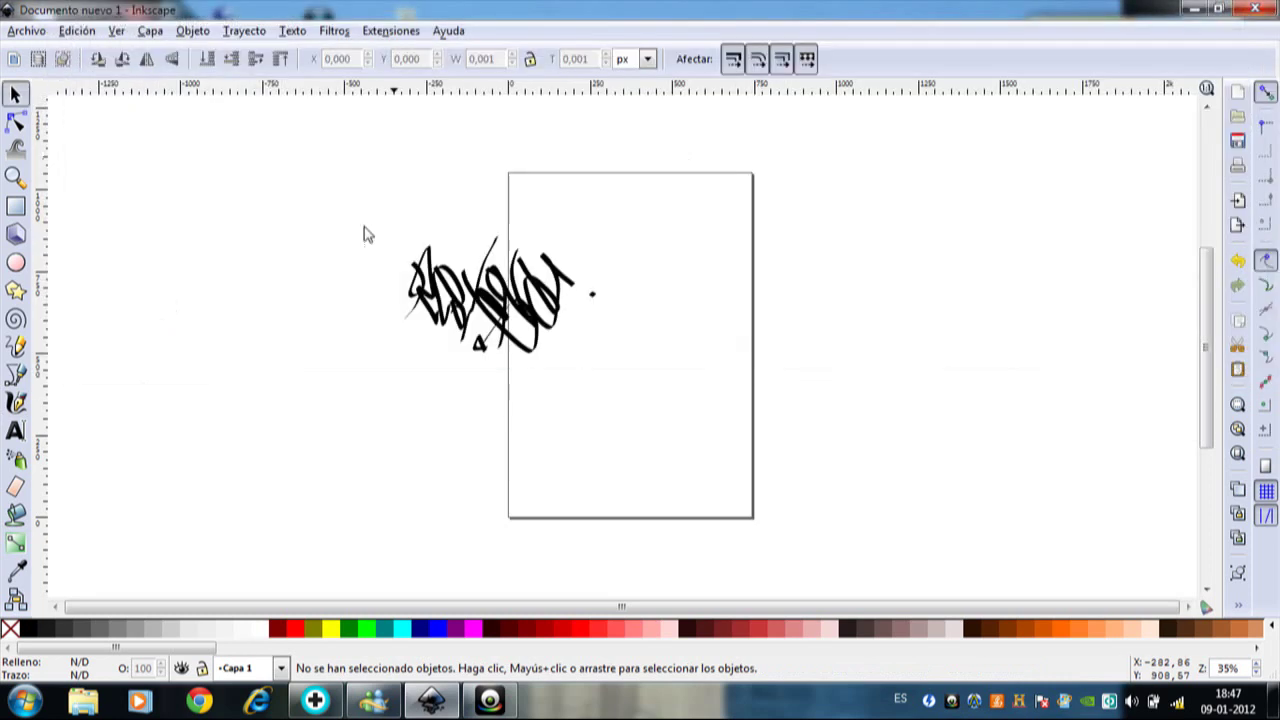
{"action": "left_click_drag", "start_coordinate": [340, 216], "coordinate": [645, 433]}
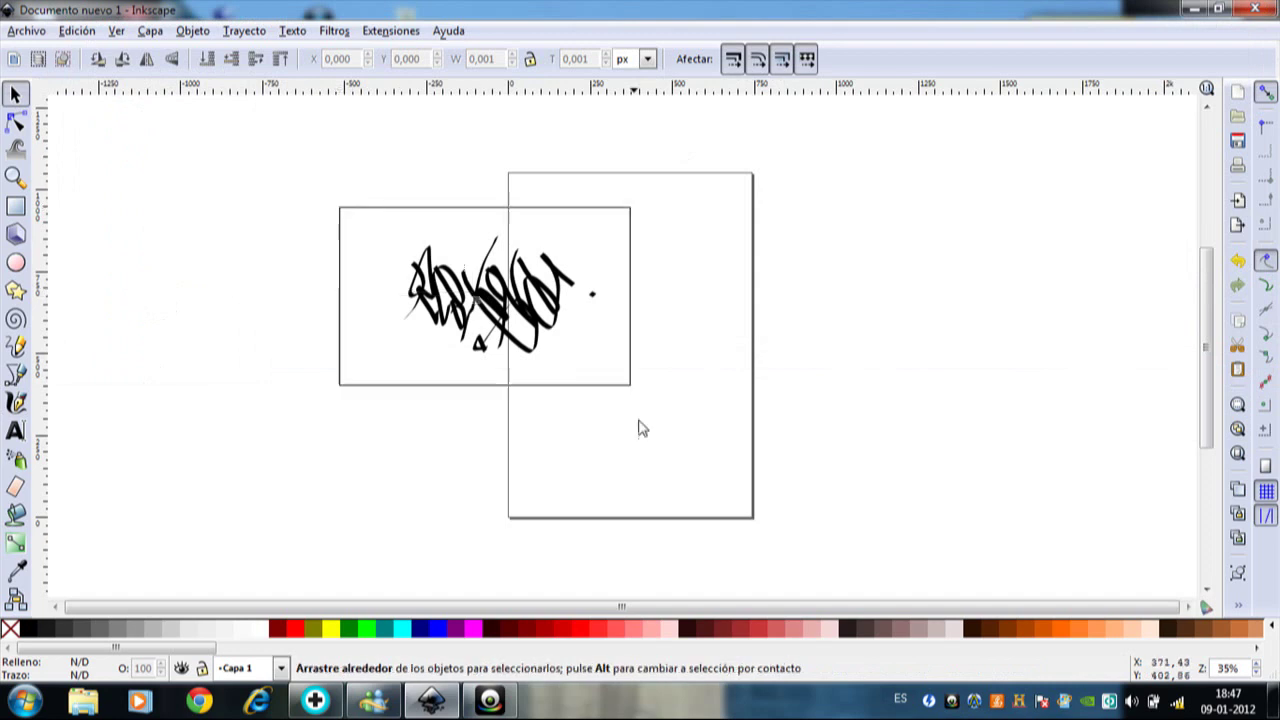
Step: Copy the tag and paste a duplicate onto empty canvas at the lower right
{"action": "right_click", "coordinate": [533, 314]}
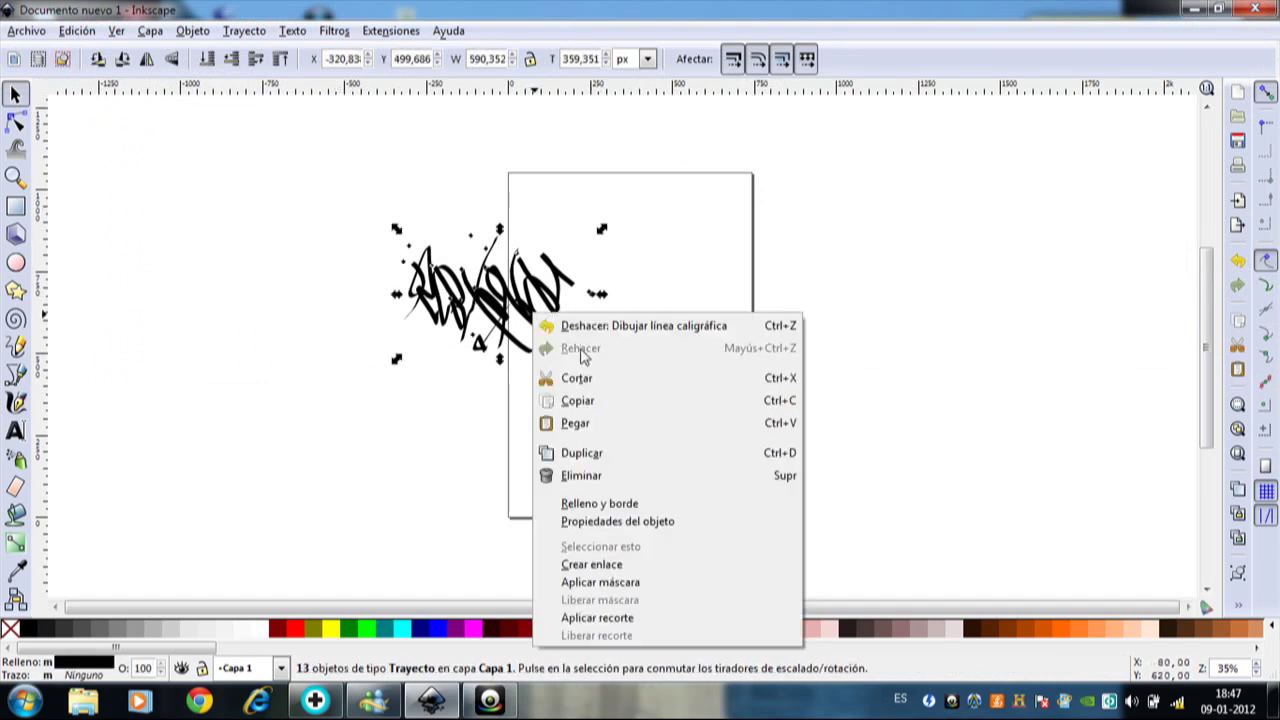
{"action": "left_click", "coordinate": [590, 403]}
{"action": "right_click", "coordinate": [979, 398]}
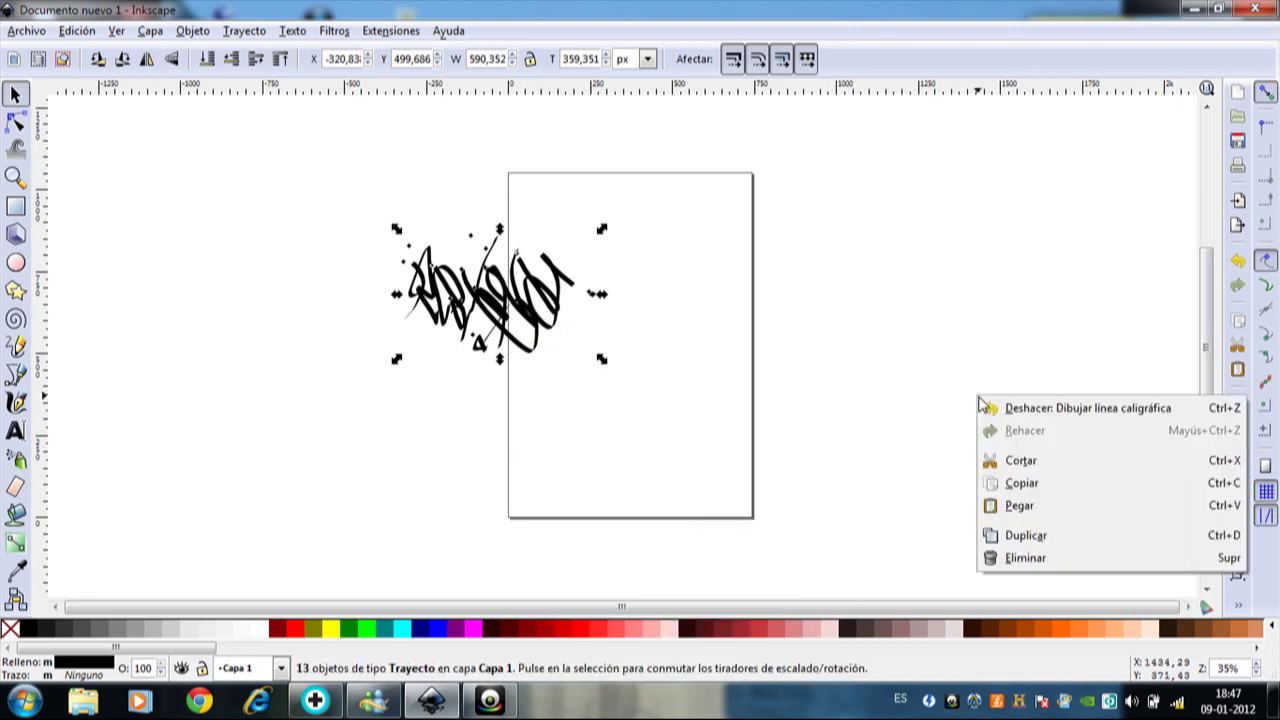
{"action": "left_click", "coordinate": [1014, 508]}
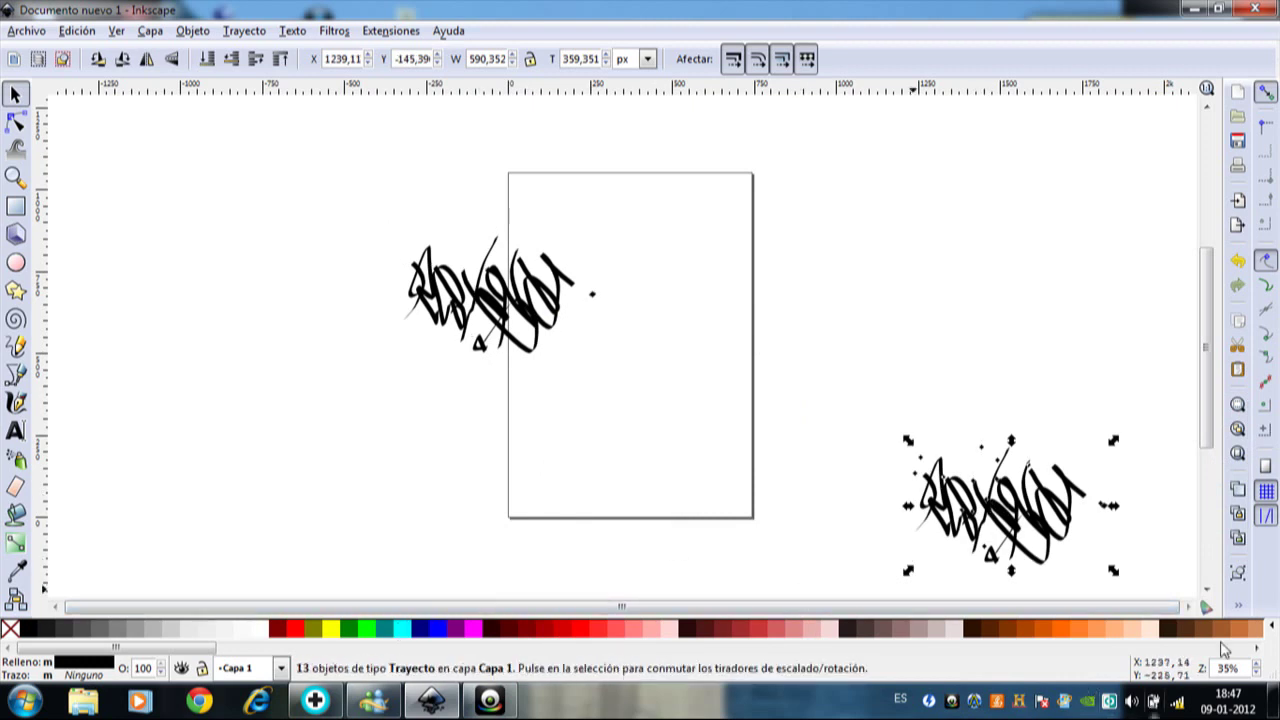
{"action": "left_click_drag", "start_coordinate": [1257, 650], "coordinate": [1257, 652]}
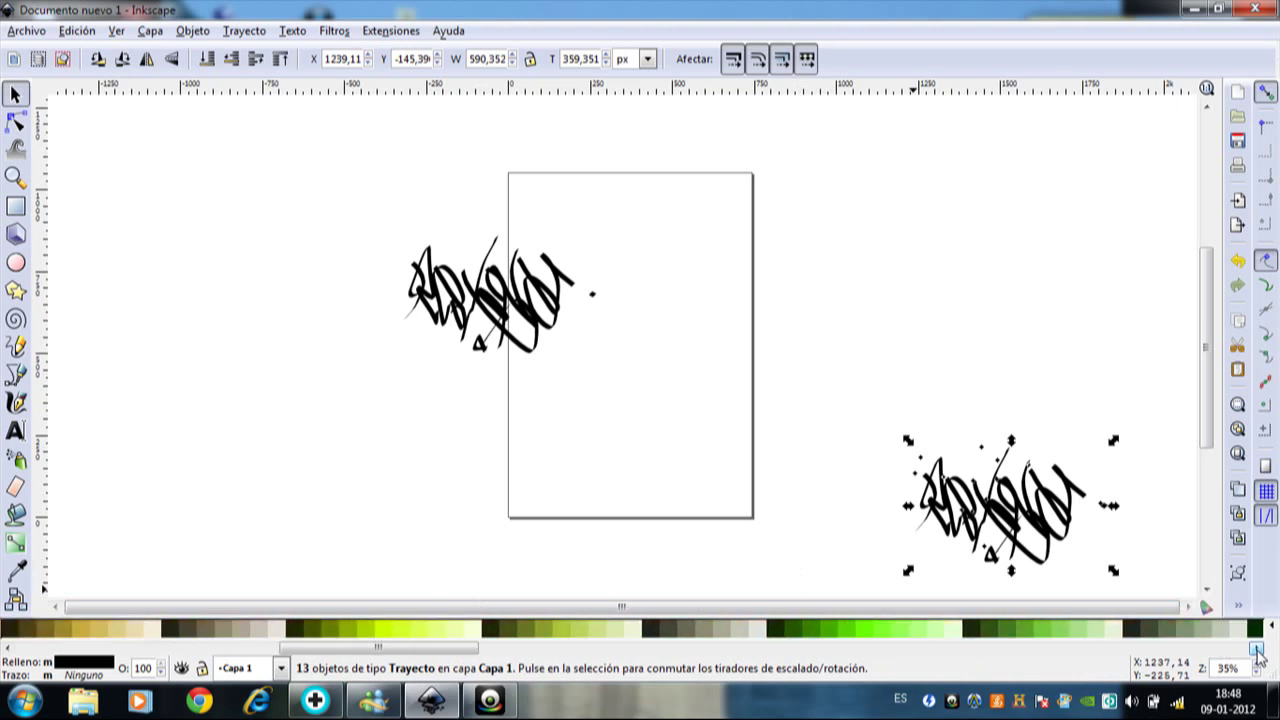
Step: Fill the duplicate teal and move it onto the black original, offset as a shadow
{"action": "left_click", "coordinate": [370, 638]}
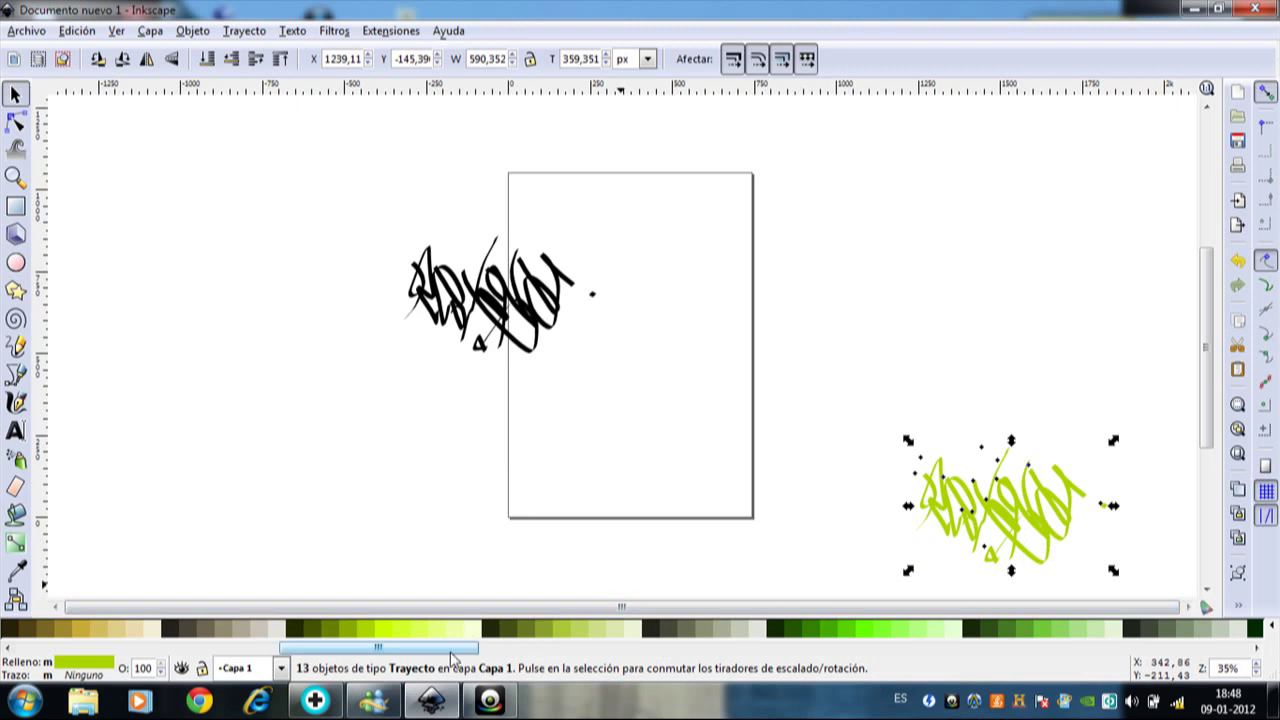
{"action": "left_click_drag", "start_coordinate": [7, 648], "coordinate": [7, 648]}
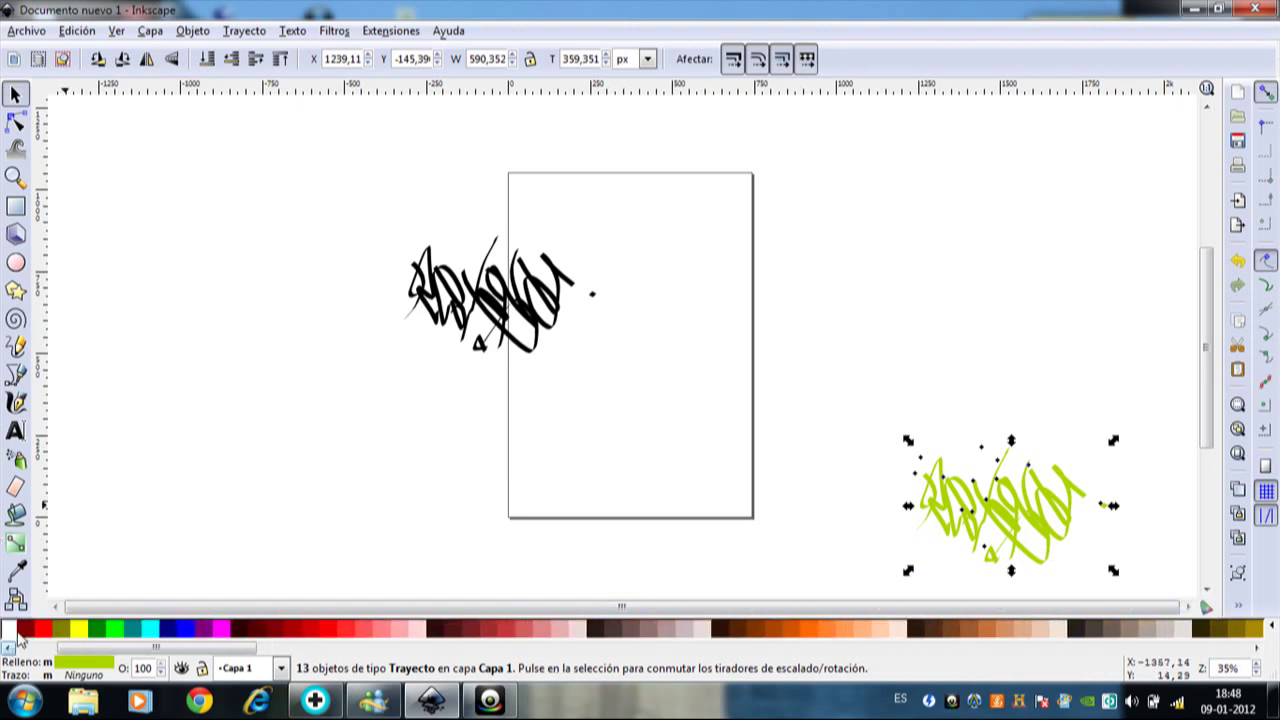
{"action": "left_click", "coordinate": [133, 628]}
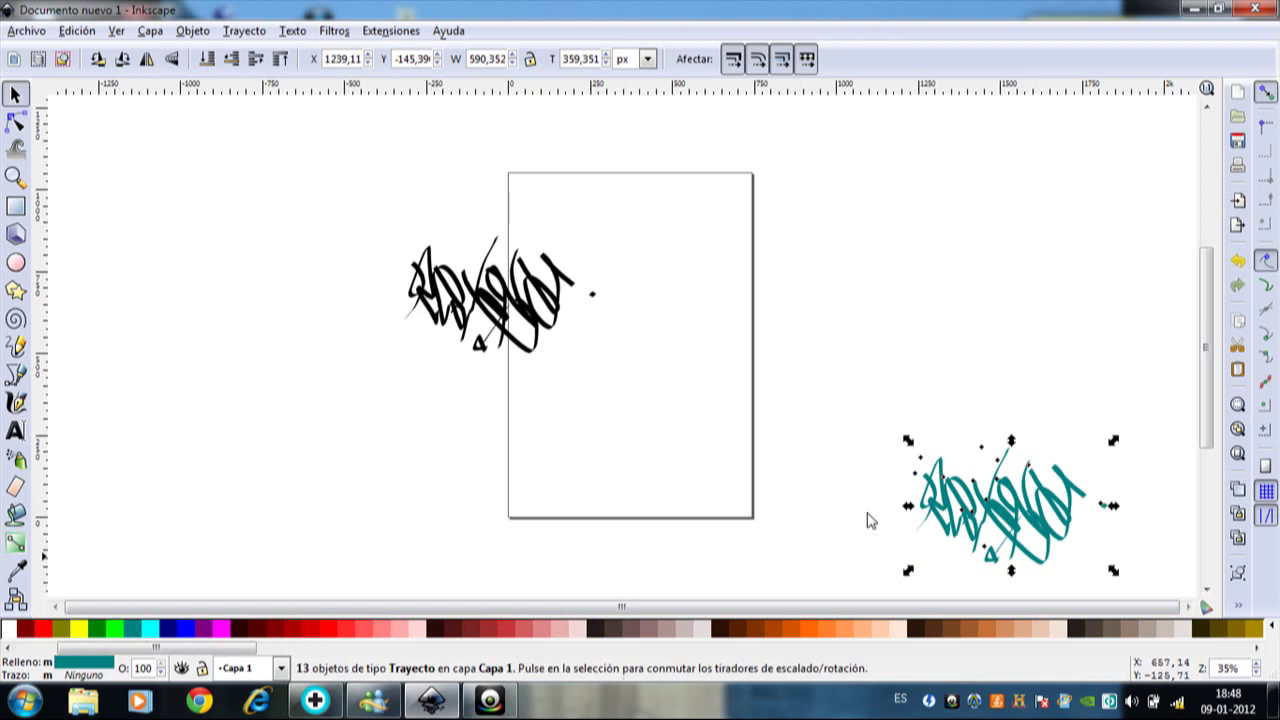
{"action": "mouse_move", "coordinate": [1020, 505]}
{"action": "left_mouse_down"}
{"action": "mouse_move", "coordinate": [470, 395]}
{"action": "mouse_move", "coordinate": [528, 307]}
{"action": "left_mouse_up"}
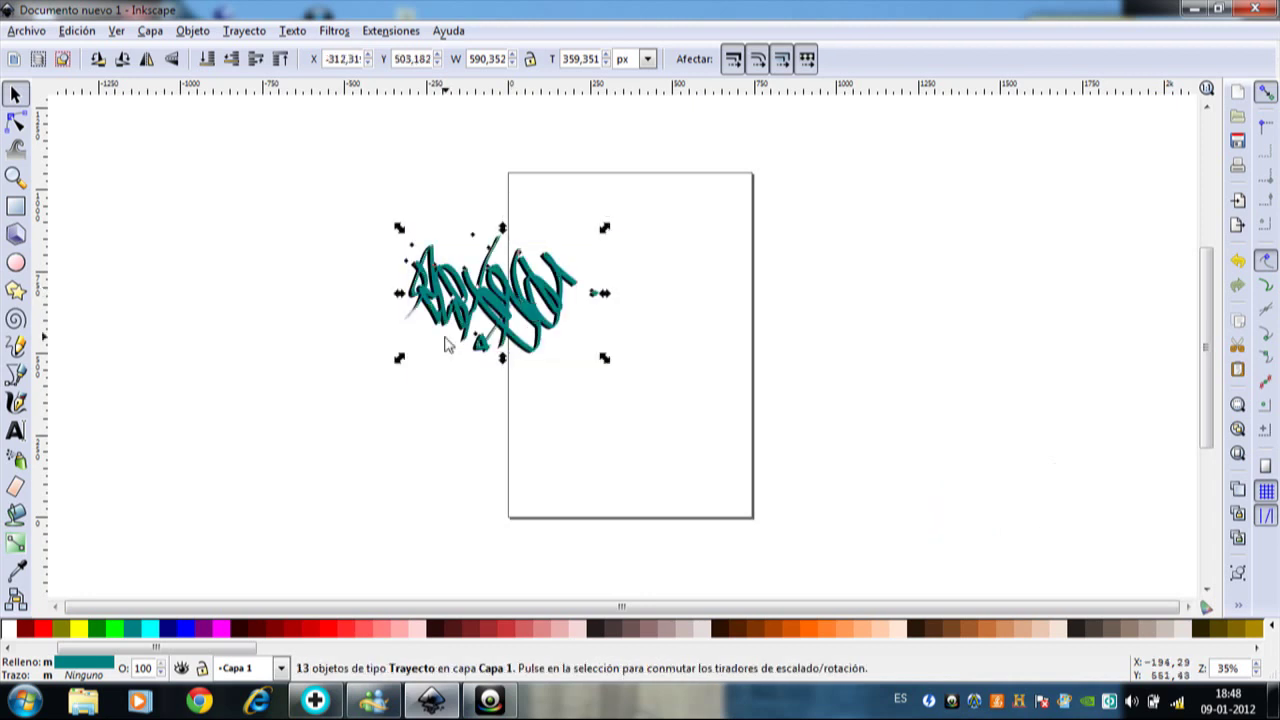
Step: Apply a horizontal teal-to-transparent linear gradient across the tag copy, then deselect the handles
{"action": "double_click", "coordinate": [16, 543]}
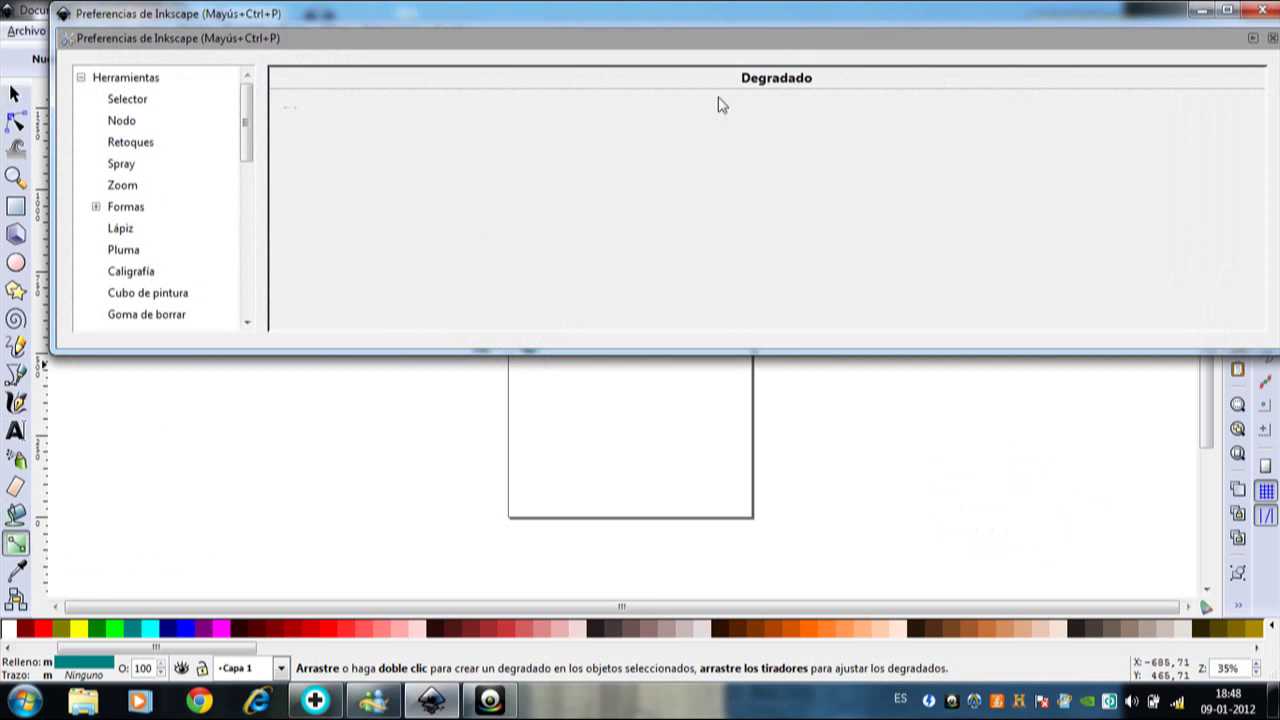
{"action": "left_click", "coordinate": [1256, 11]}
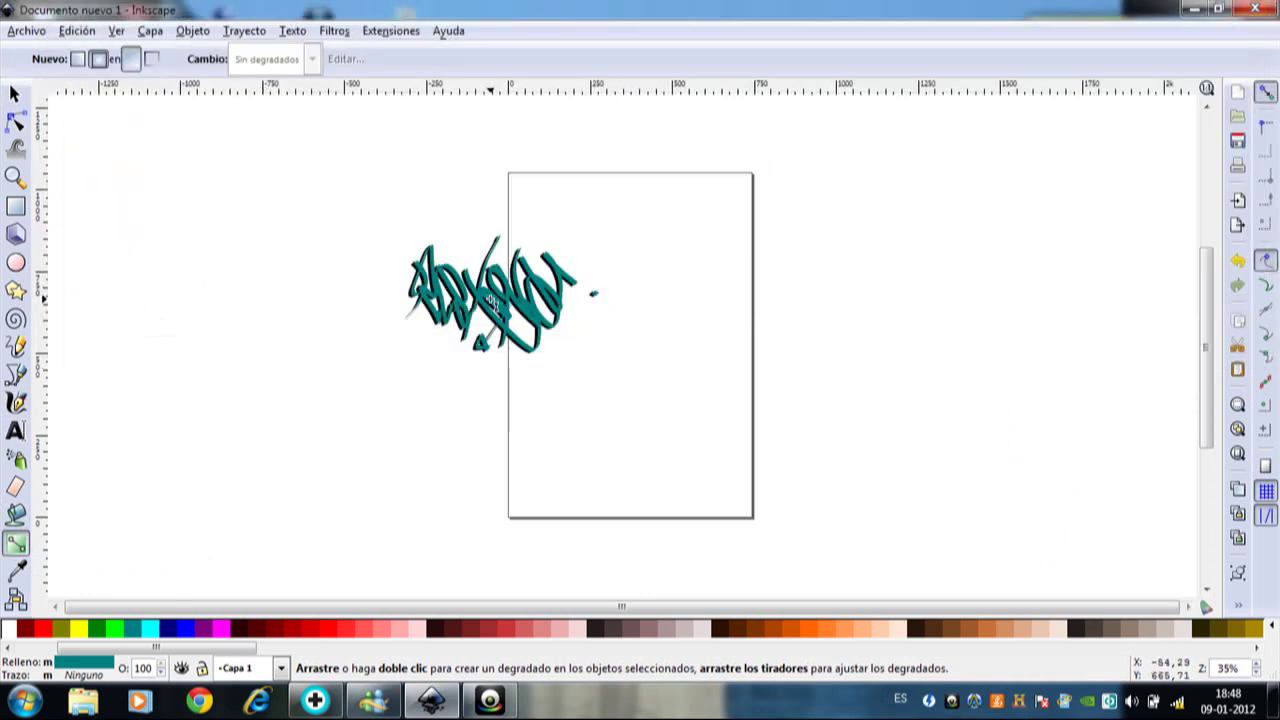
{"action": "left_click_drag", "start_coordinate": [490, 298], "coordinate": [183, 290]}
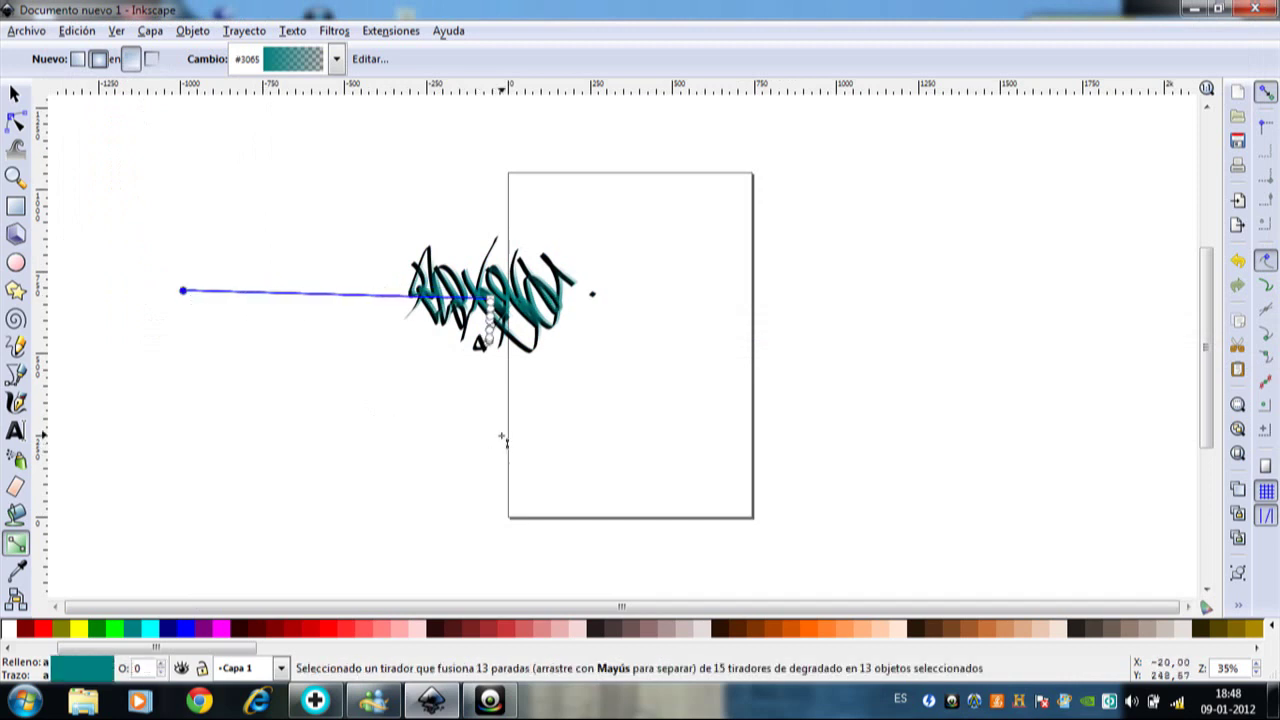
{"action": "key", "text": "Escape"}
{"action": "key", "text": "Escape"}
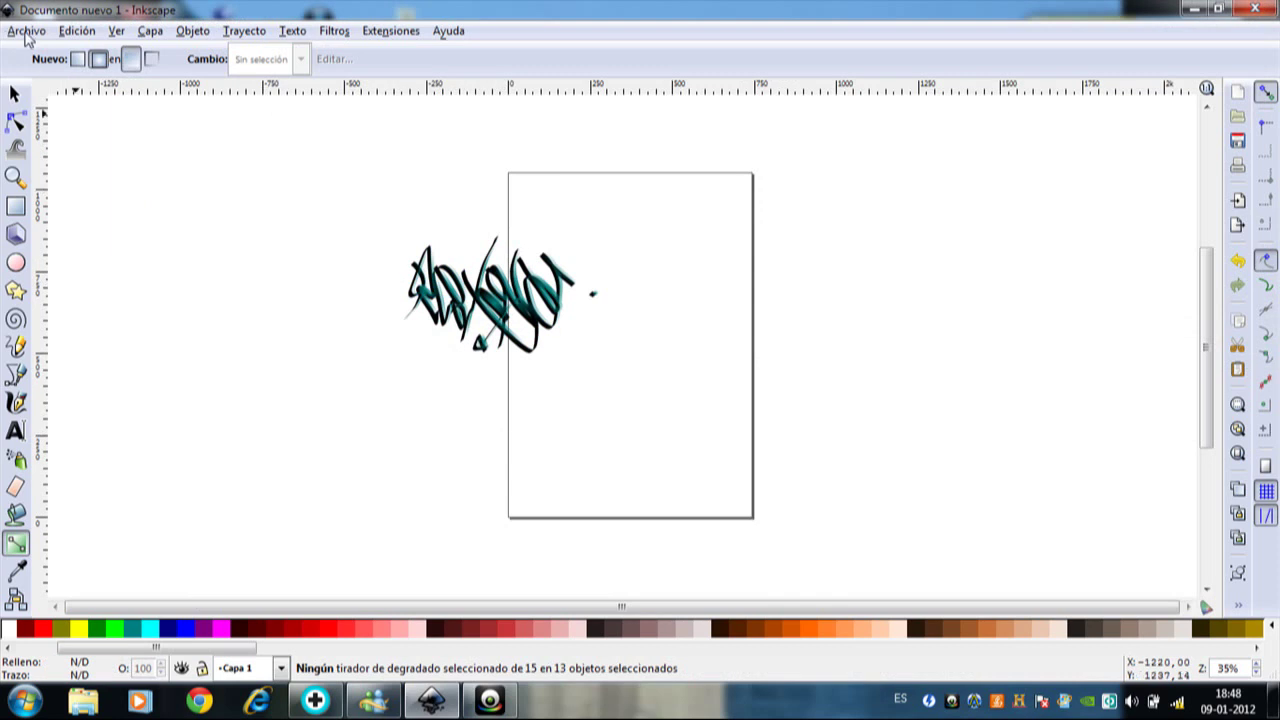
Step: With the Selector tool active, bring up Archivo > Propiedades del documento
{"action": "left_click", "coordinate": [15, 93]}
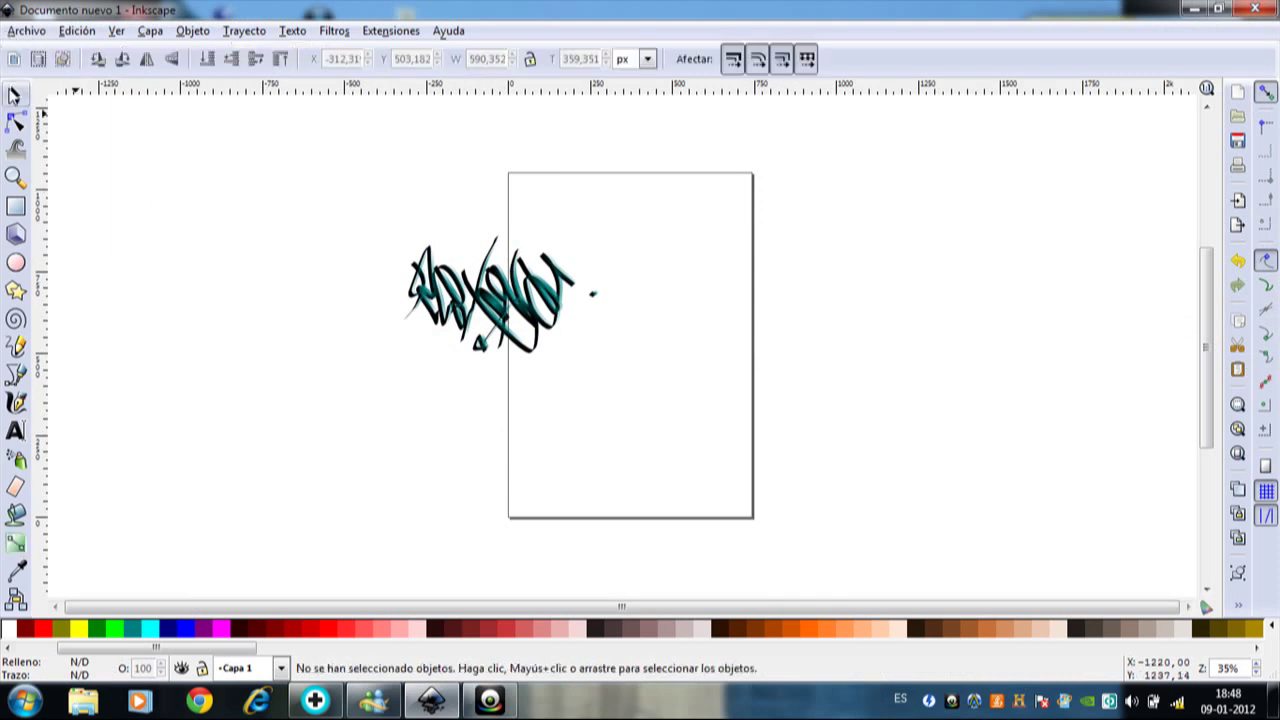
{"action": "left_click", "coordinate": [26, 31]}
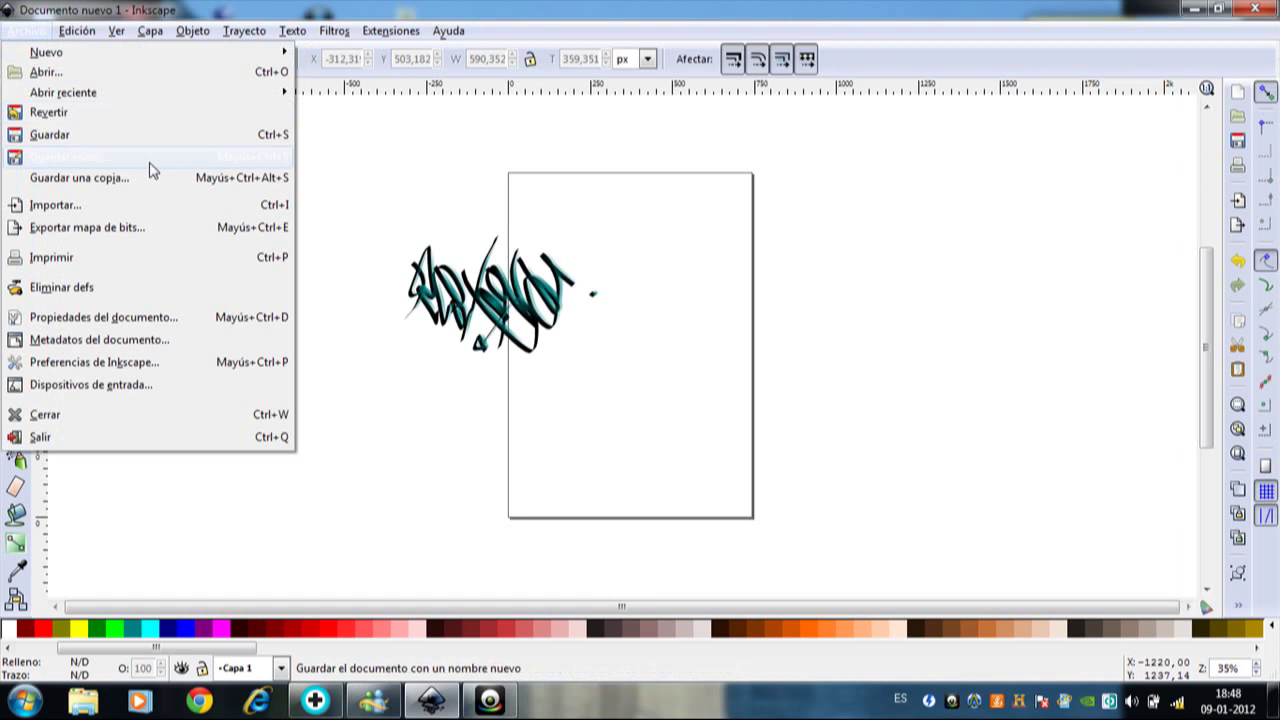
{"action": "left_click", "coordinate": [160, 322]}
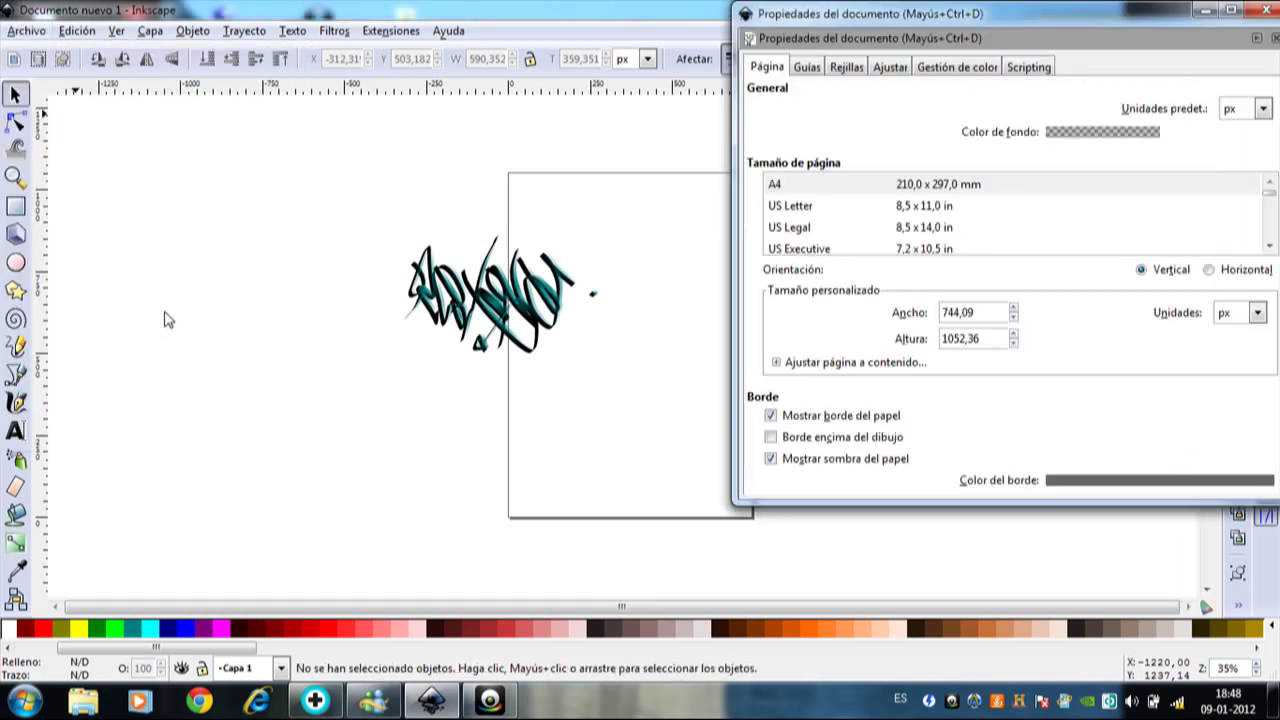
Step: Try a first page background colour: hue 119, saturation 106, lightness 121, alpha 198
{"action": "left_click", "coordinate": [1064, 132]}
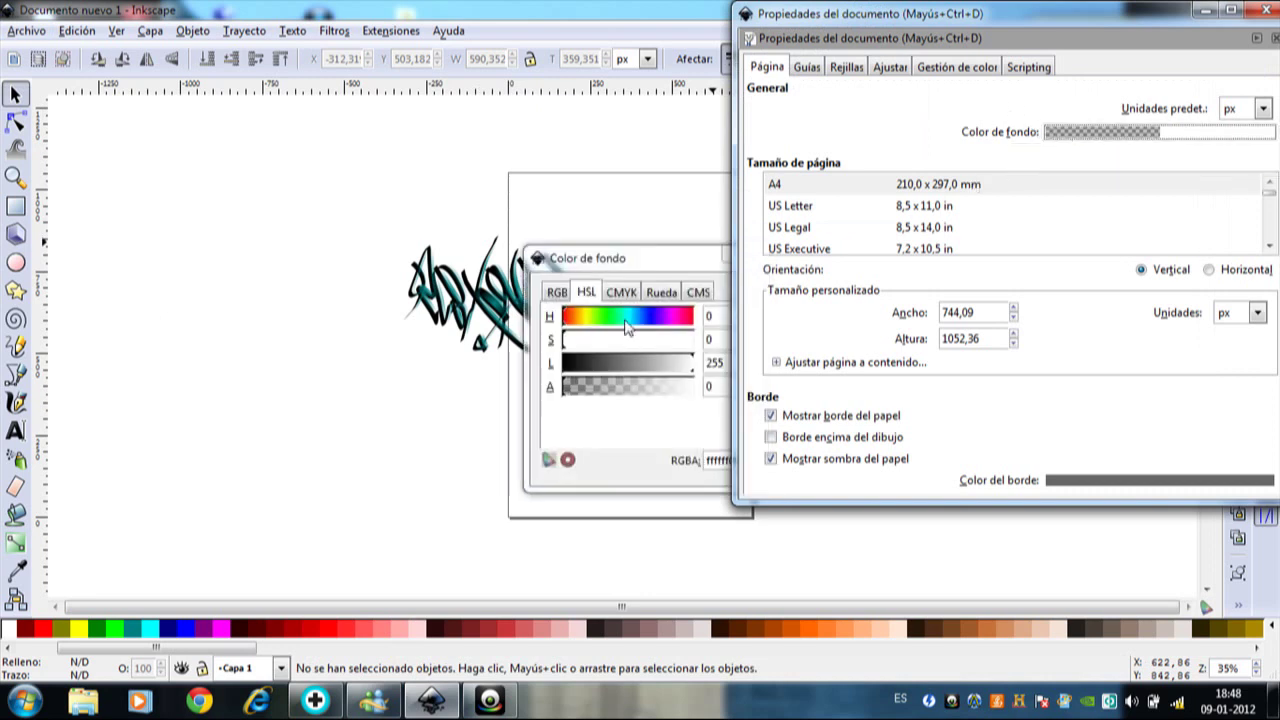
{"action": "left_click", "coordinate": [624, 320]}
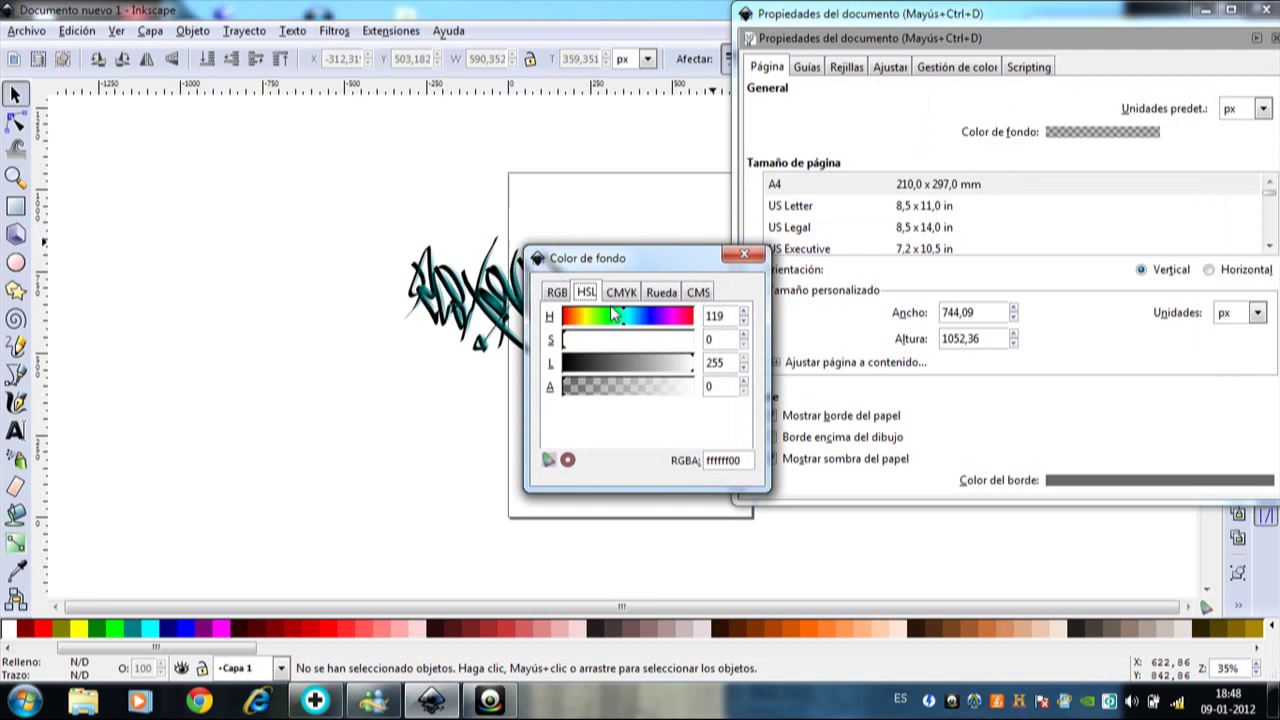
{"action": "left_click", "coordinate": [619, 347]}
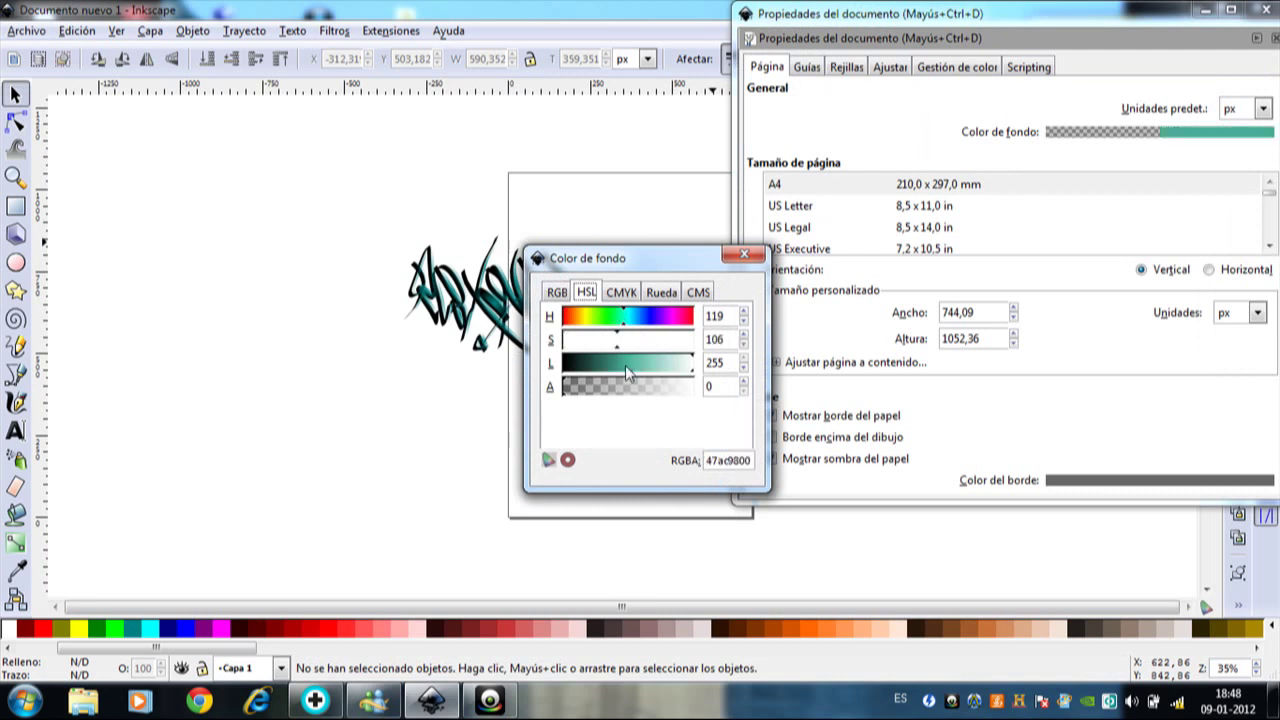
{"action": "left_click", "coordinate": [627, 366]}
{"action": "left_click", "coordinate": [665, 388]}
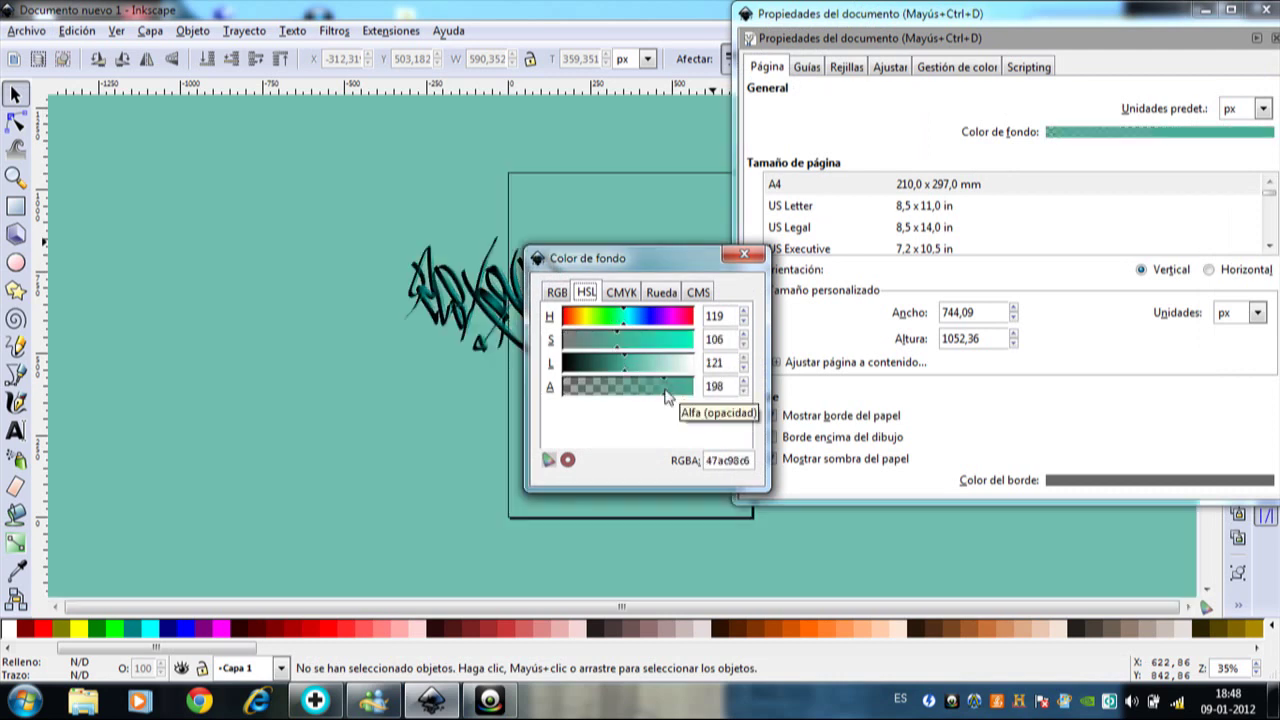
Step: Make the background red with H 251, S 242, L 108, alpha 235, and close the dialogs
{"action": "left_click", "coordinate": [641, 317]}
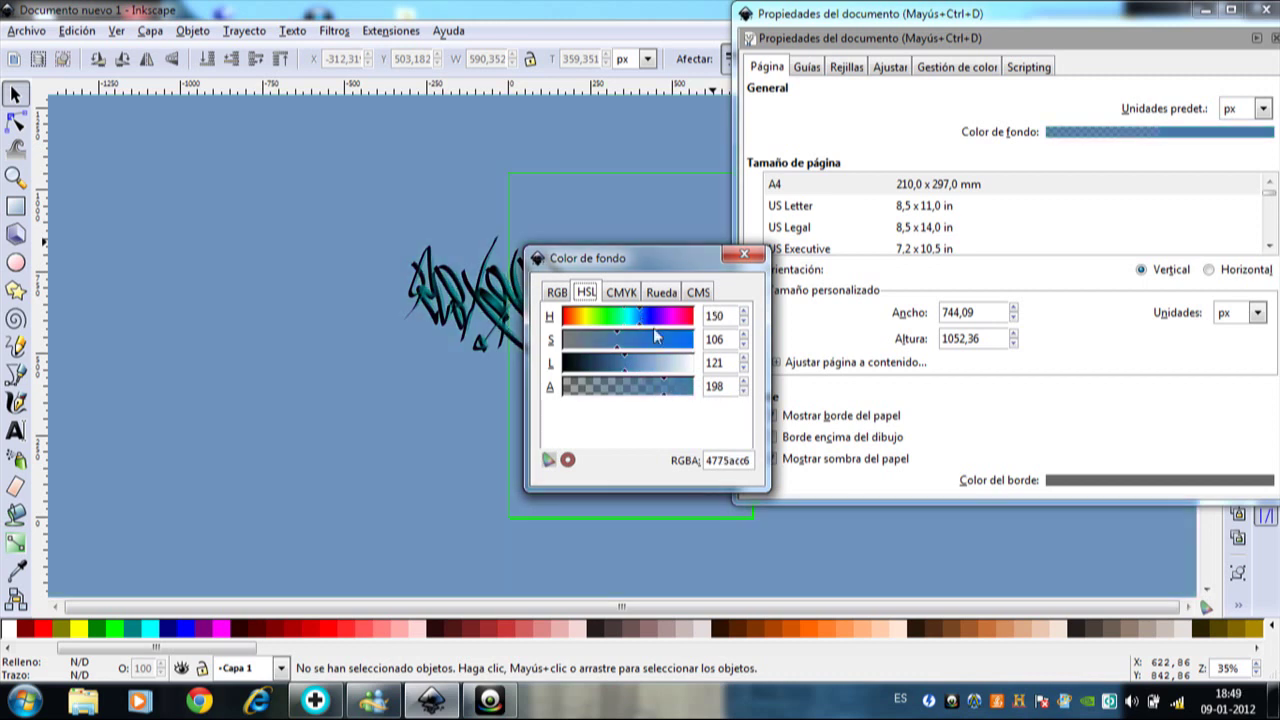
{"action": "left_click", "coordinate": [676, 324]}
{"action": "left_click", "coordinate": [690, 320]}
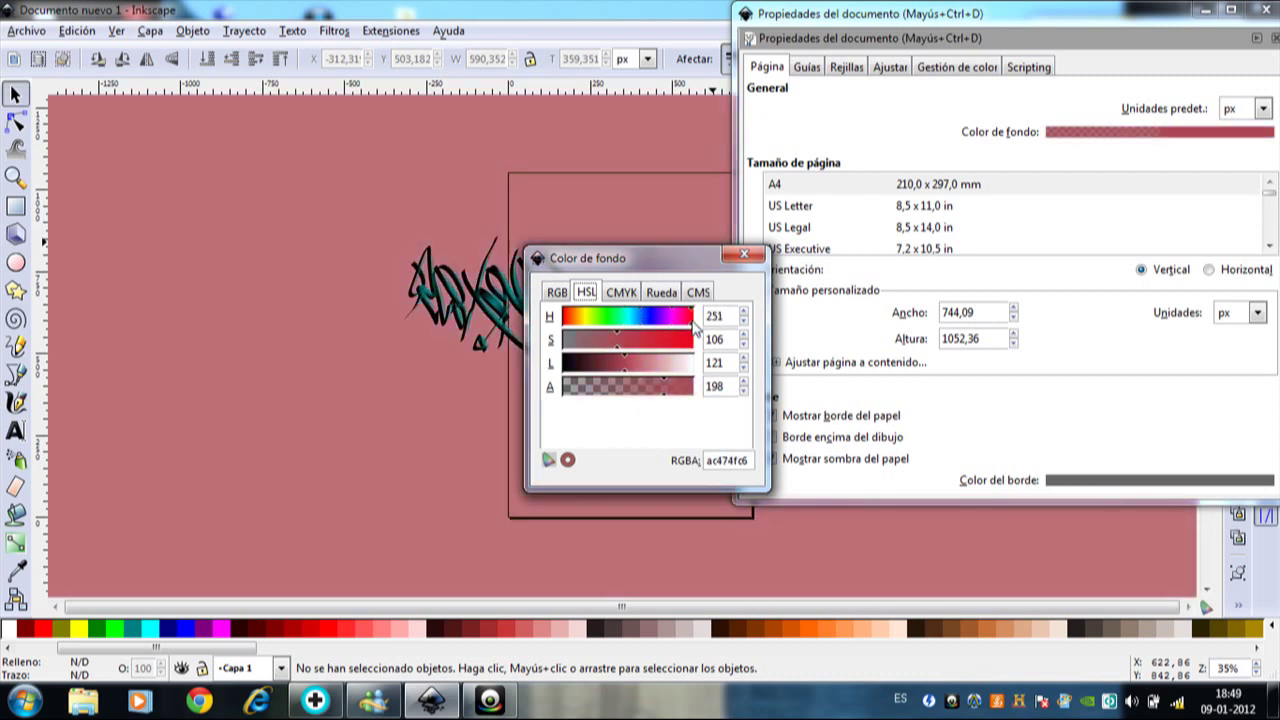
{"action": "left_click", "coordinate": [689, 340]}
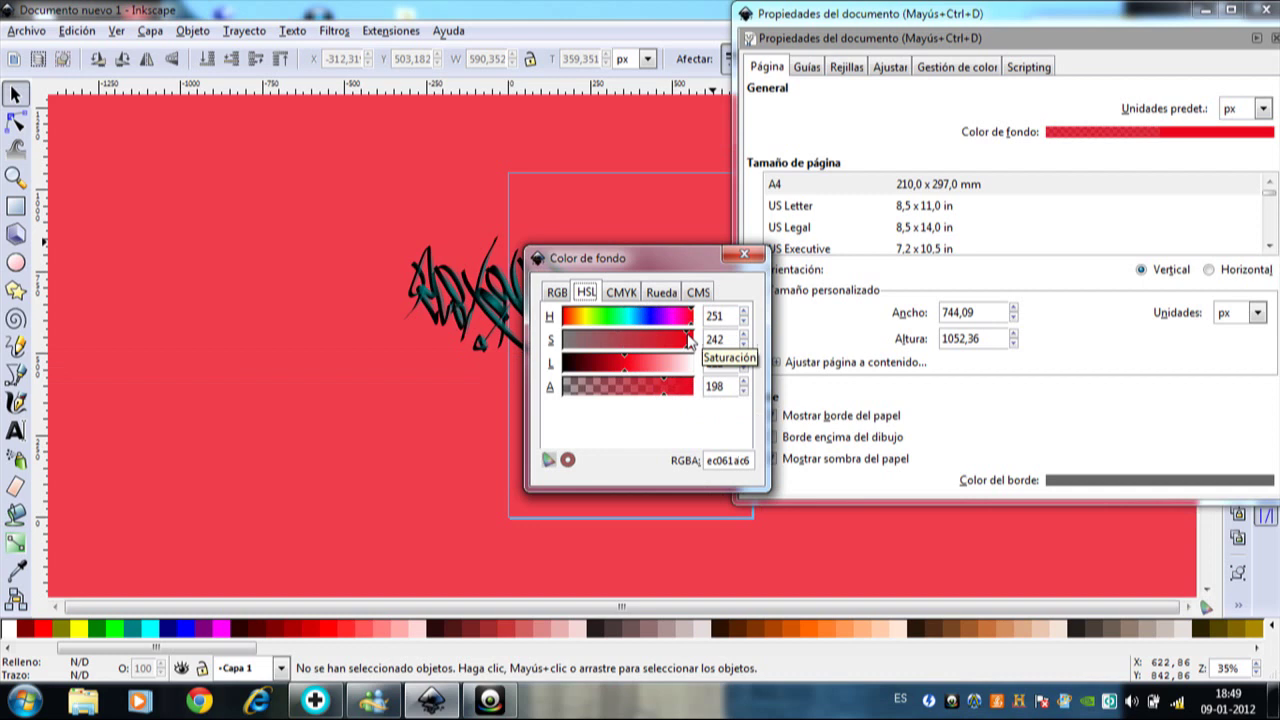
{"action": "left_click", "coordinate": [619, 365]}
{"action": "left_click", "coordinate": [686, 389]}
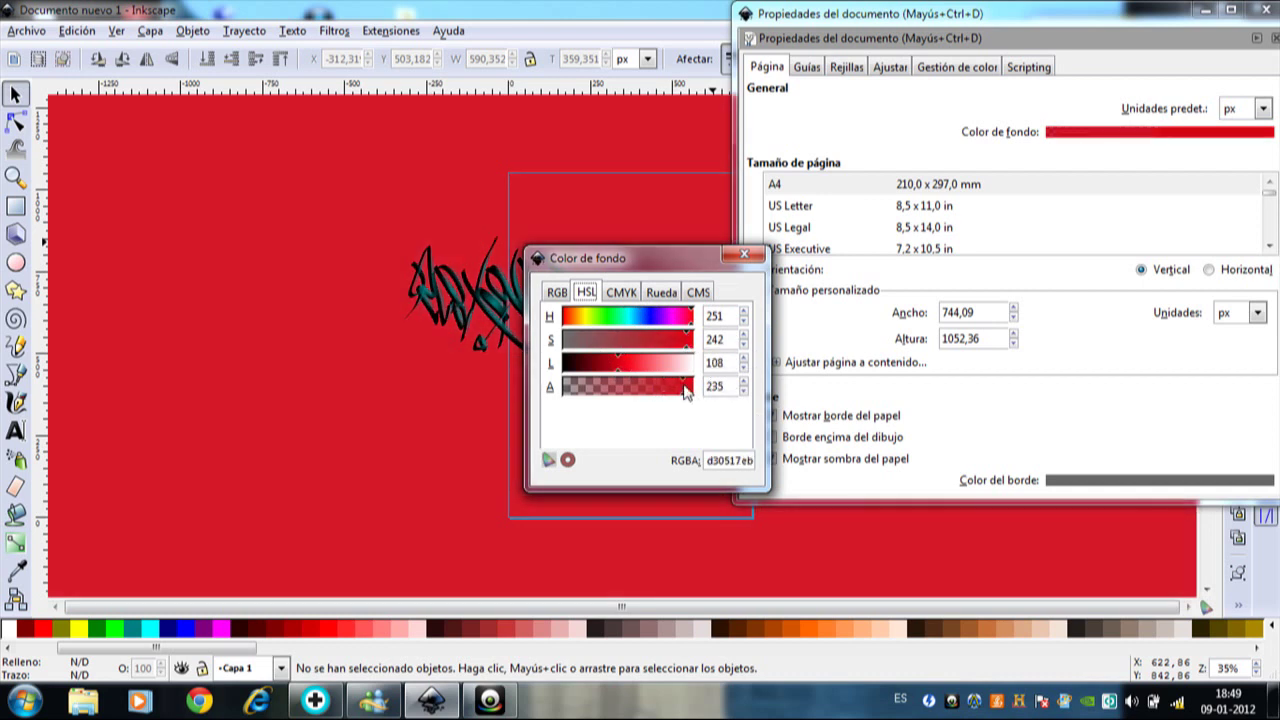
{"action": "left_click", "coordinate": [738, 256]}
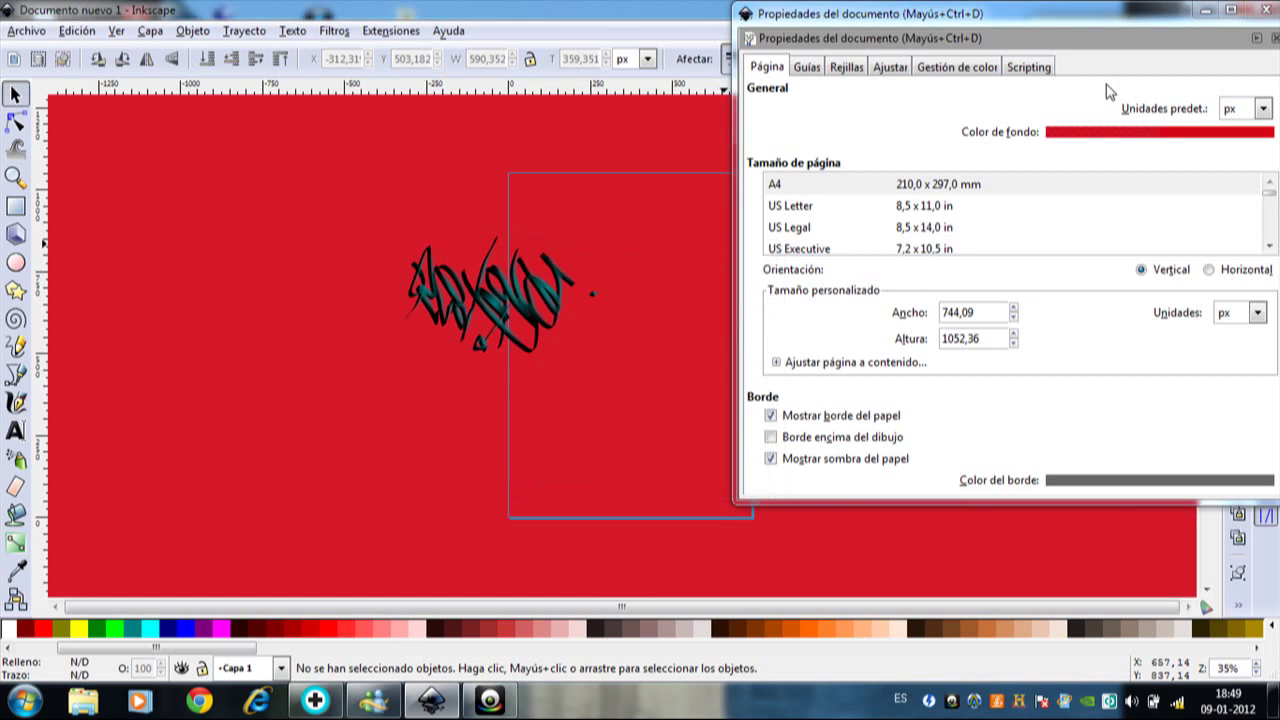
{"action": "left_click", "coordinate": [1263, 18]}
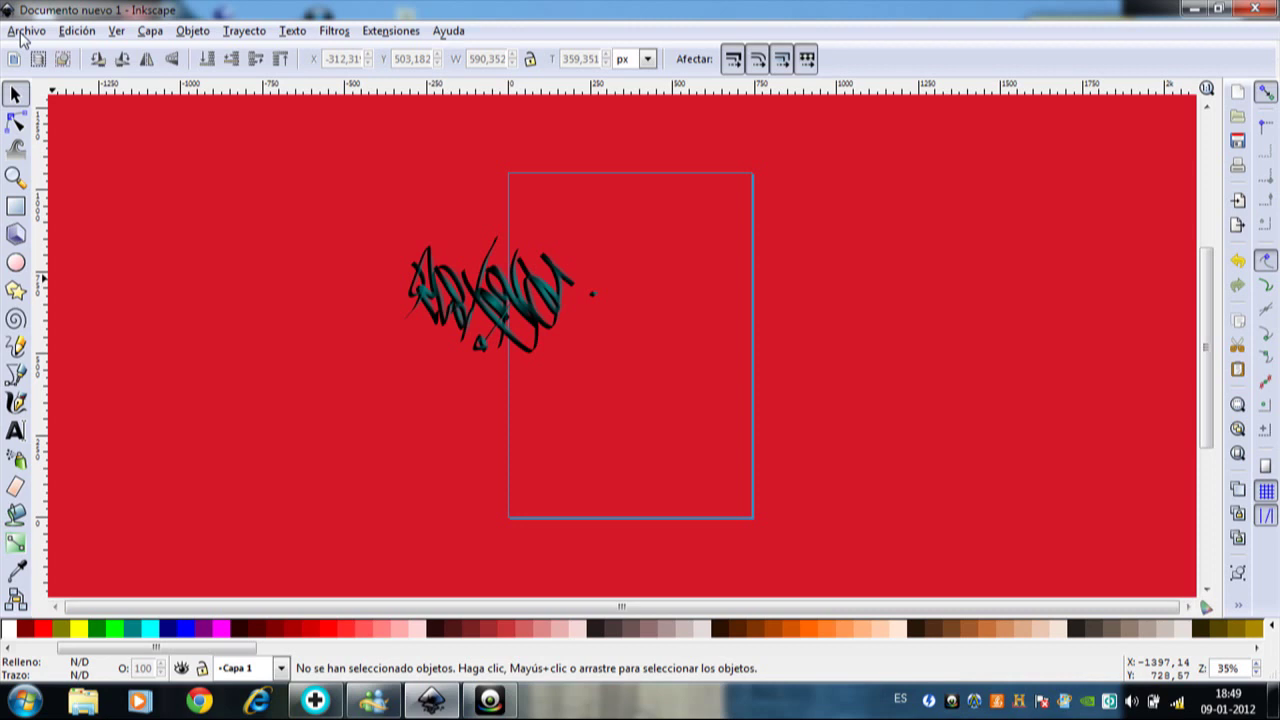
Step: Get the Archivo menu open to reach Exportar mapa de bits, after one accidental close
{"action": "left_click", "coordinate": [21, 33]}
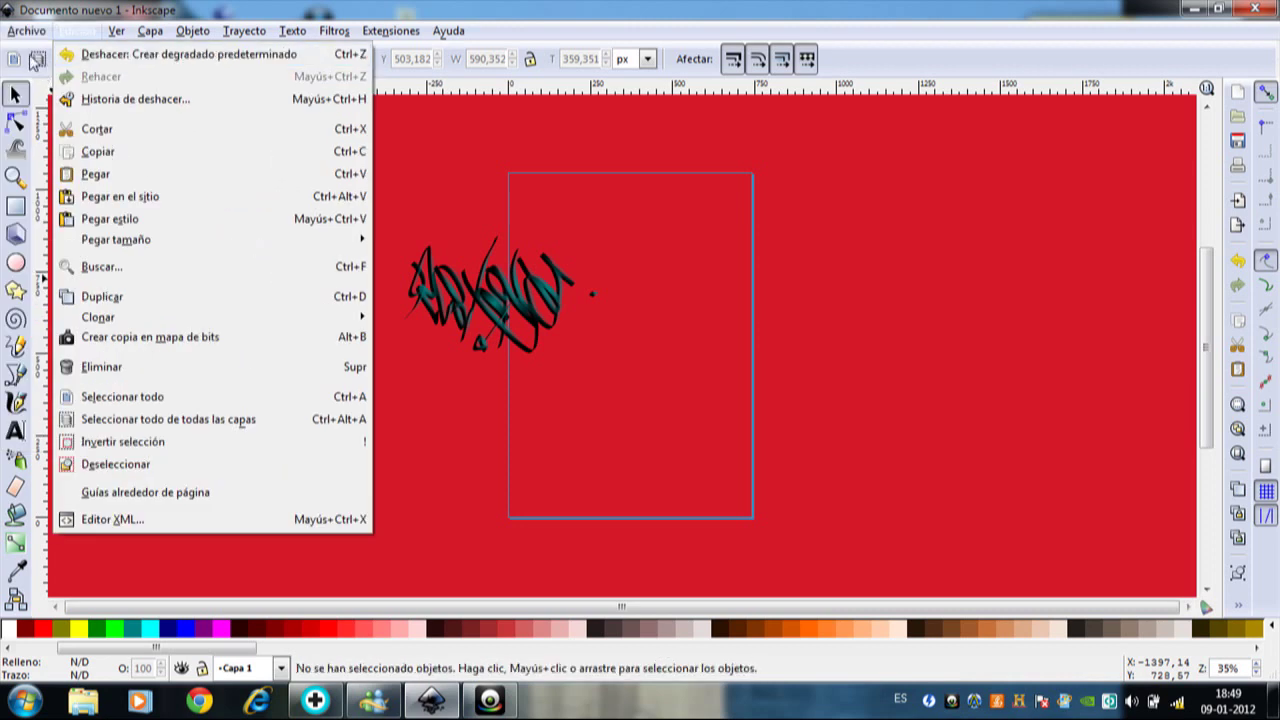
{"action": "left_click", "coordinate": [20, 37]}
{"action": "left_click", "coordinate": [27, 33]}
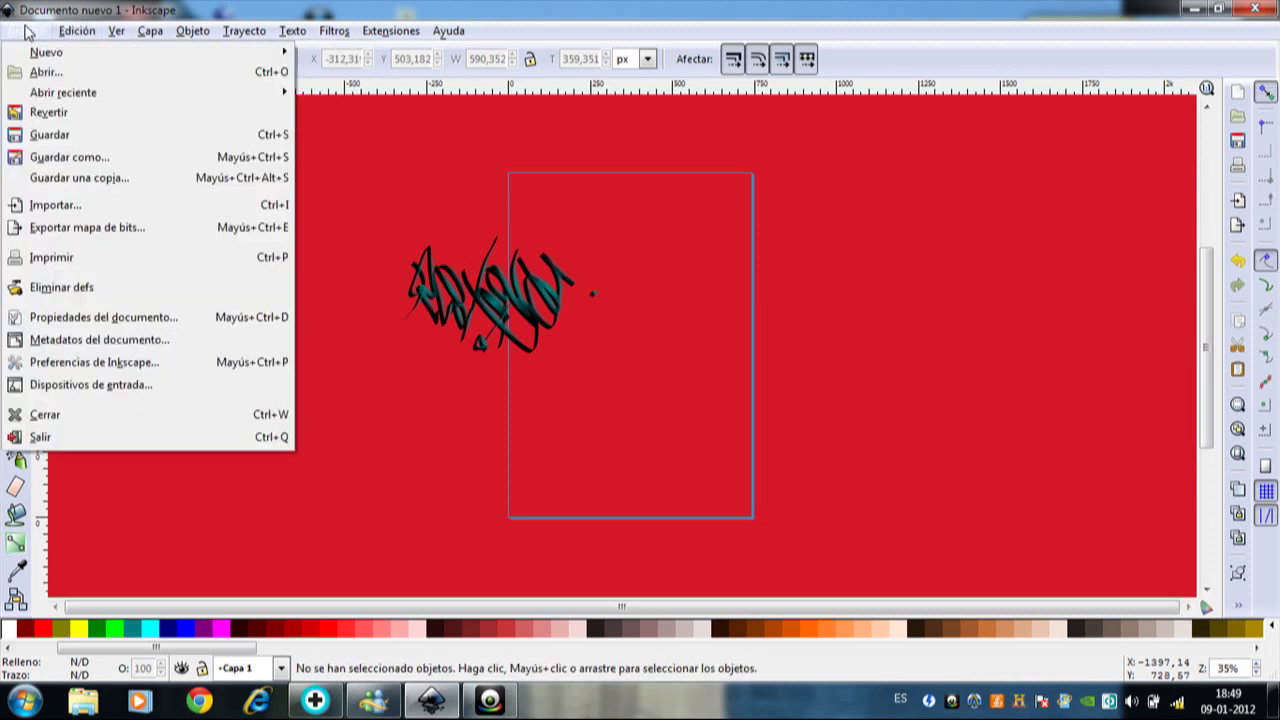
Step: Open Exportar mapa de bits and browse for a save location, then cancel and close without exporting
{"action": "left_click", "coordinate": [111, 222]}
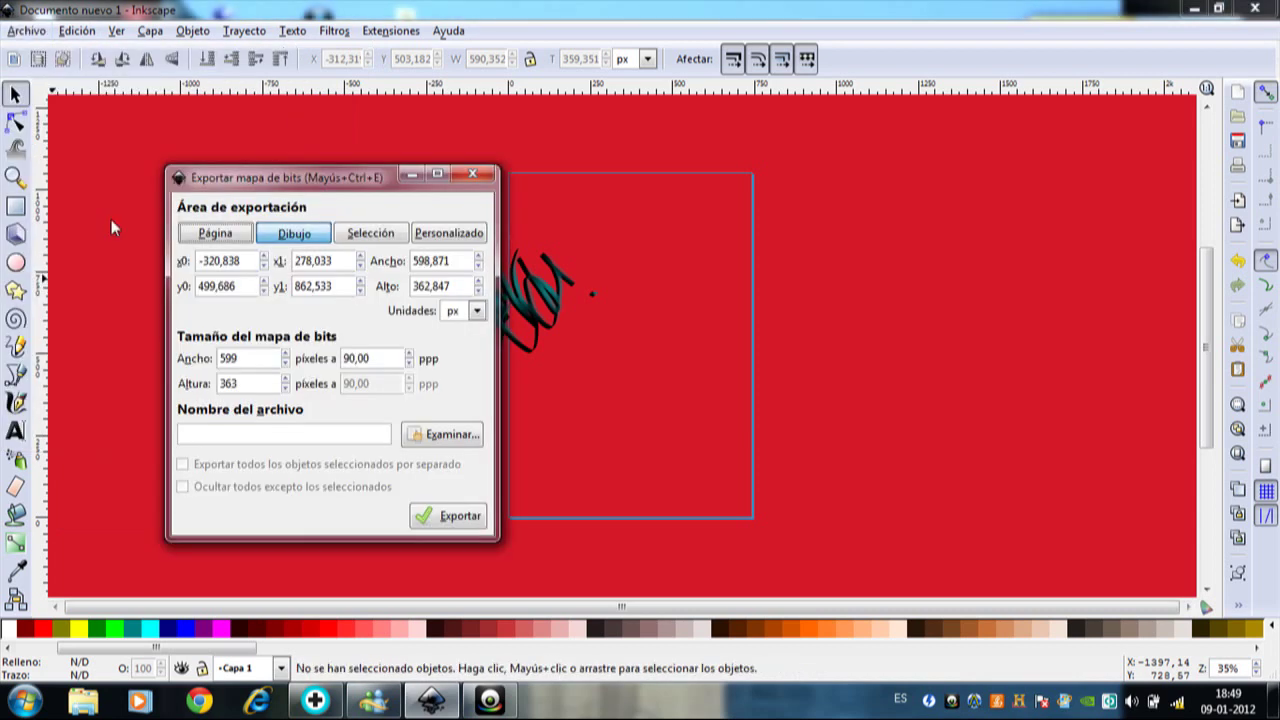
{"action": "left_click", "coordinate": [450, 436]}
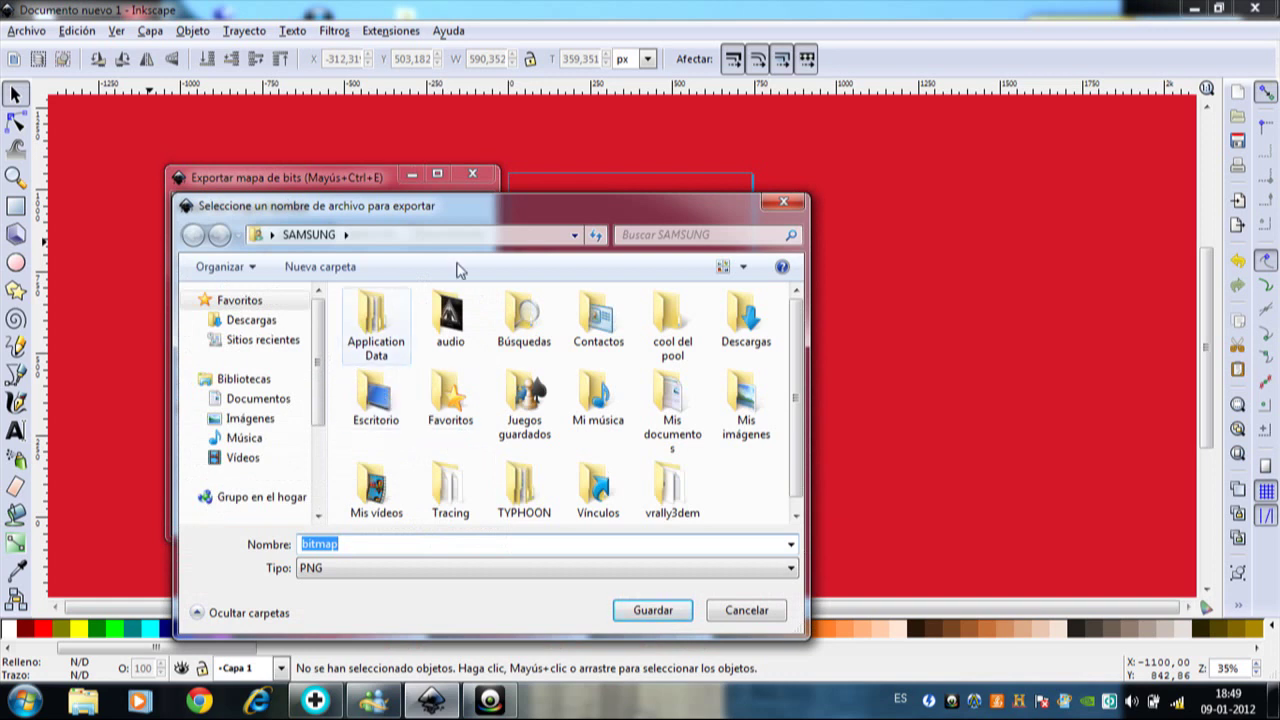
{"action": "left_click", "coordinate": [784, 201]}
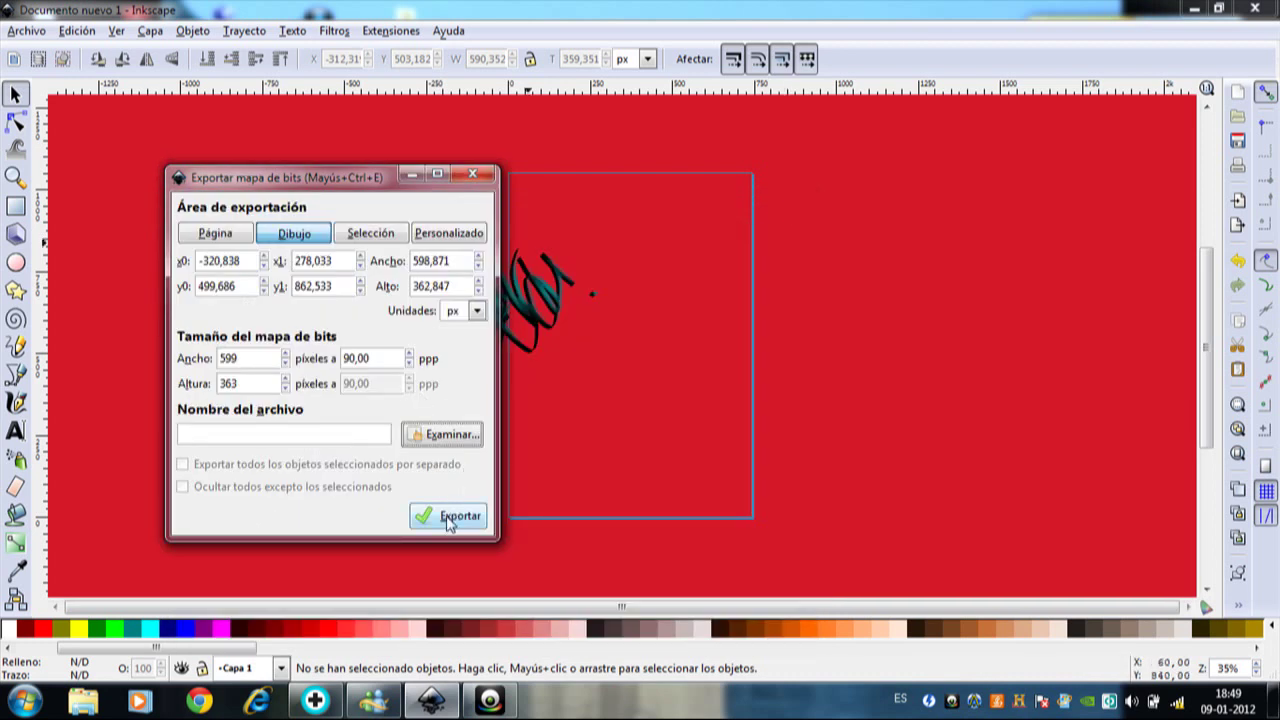
{"action": "left_click", "coordinate": [472, 174]}
{"action": "left_click", "coordinate": [466, 688]}
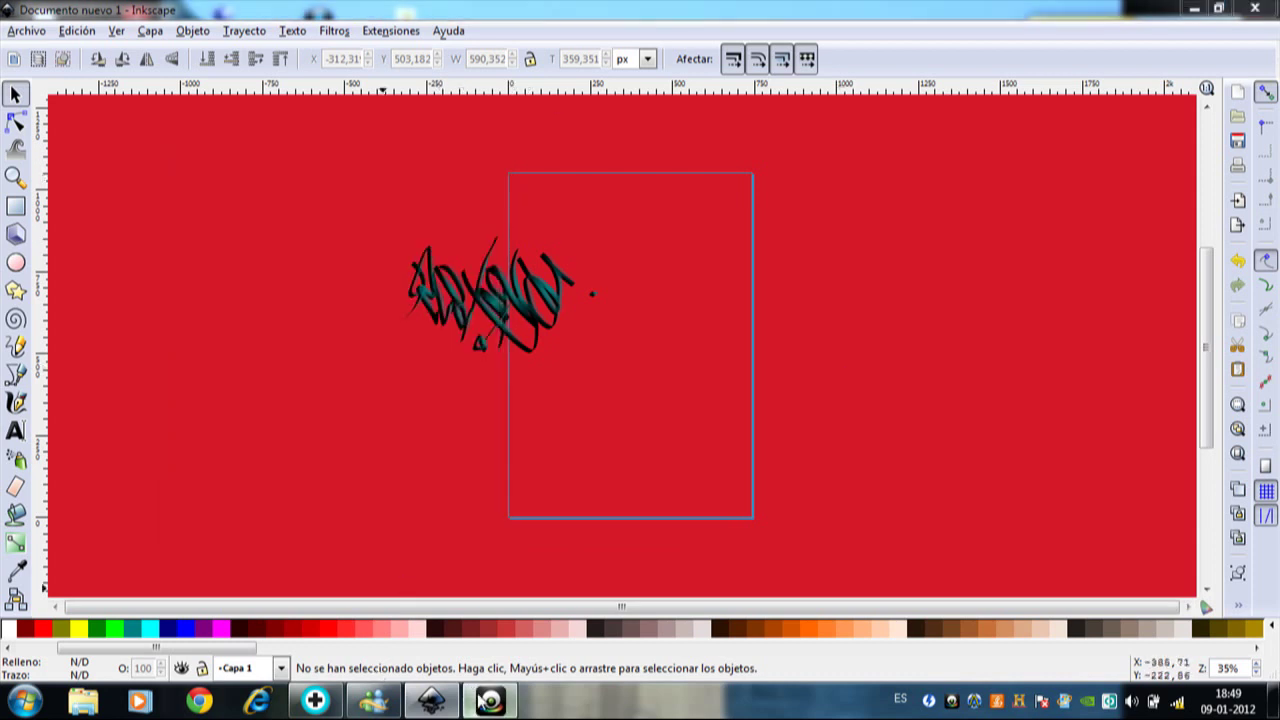